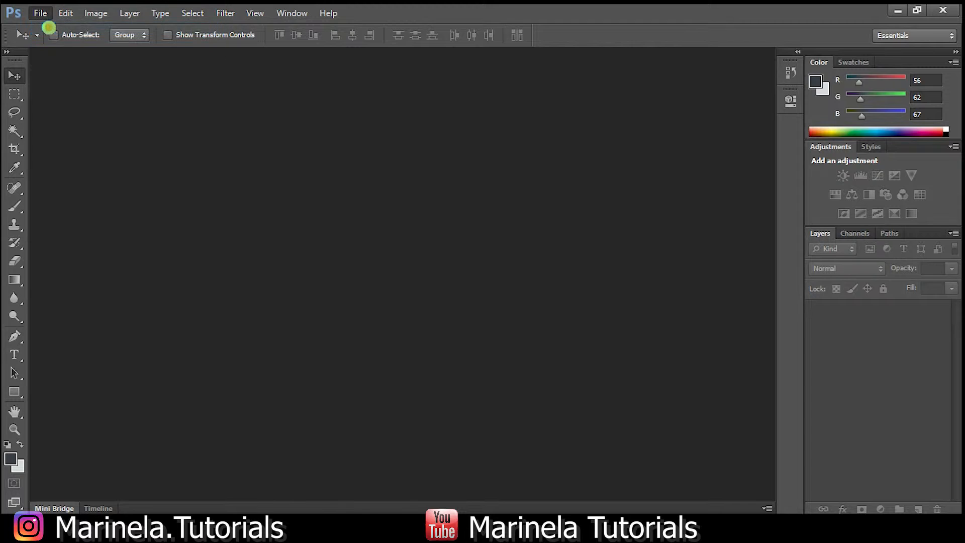
Create a new 3.5 × 2 inch, 200 ppi CMYK document with a transparent background.
{"action": "left_click", "coordinate": [448, 185]}
{"action": "left_click", "coordinate": [509, 193]}
{"action": "left_click", "coordinate": [523, 209]}
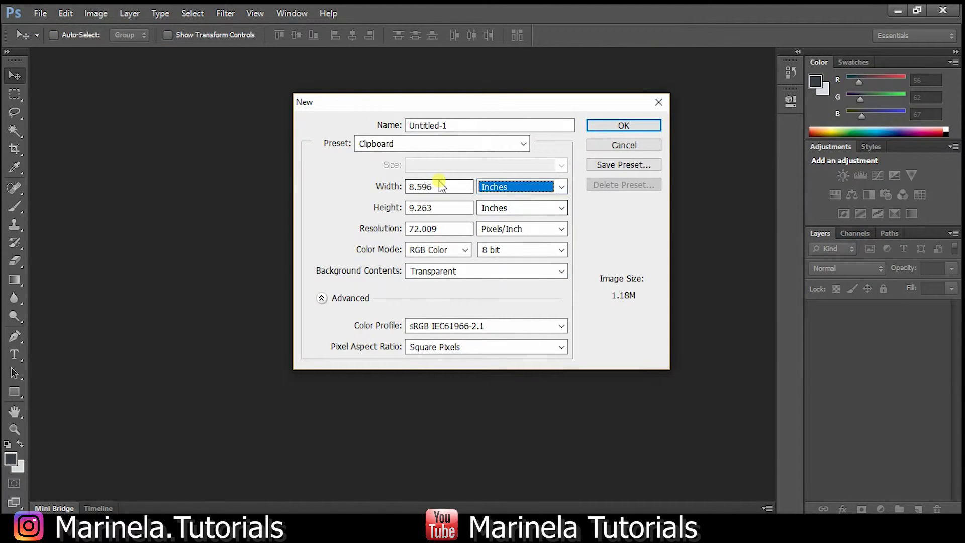
{"action": "double_click", "coordinate": [442, 187]}
{"action": "type", "text": "3.5"}
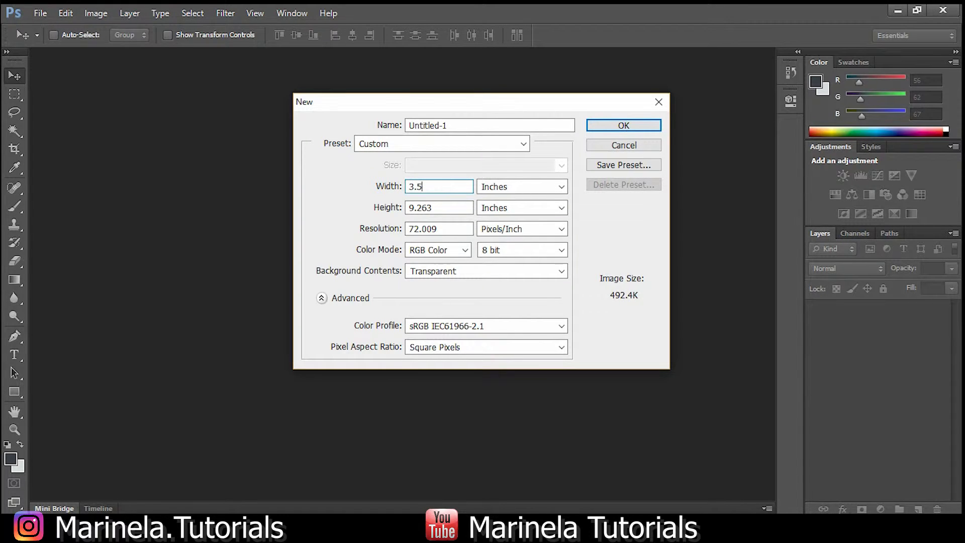
{"action": "type", "text": "2"}
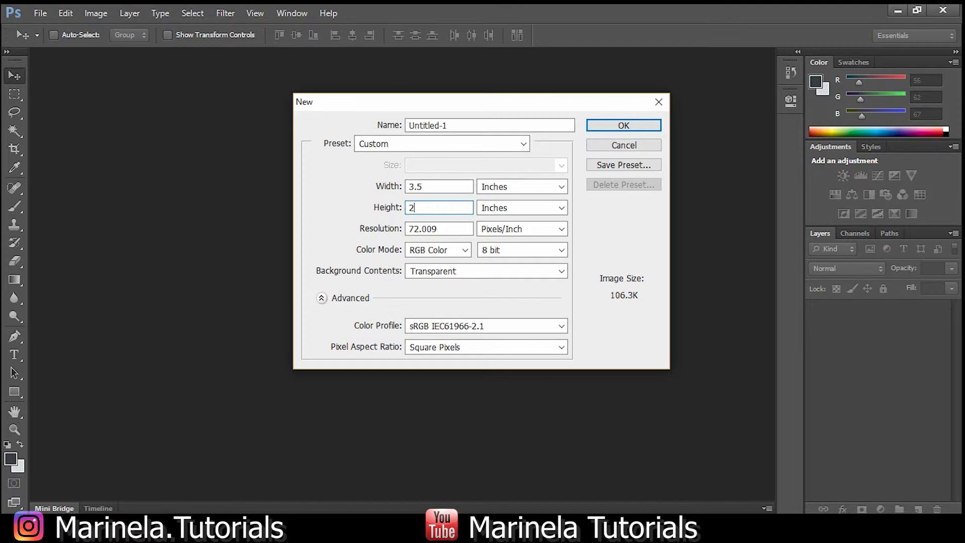
{"action": "double_click", "coordinate": [459, 228]}
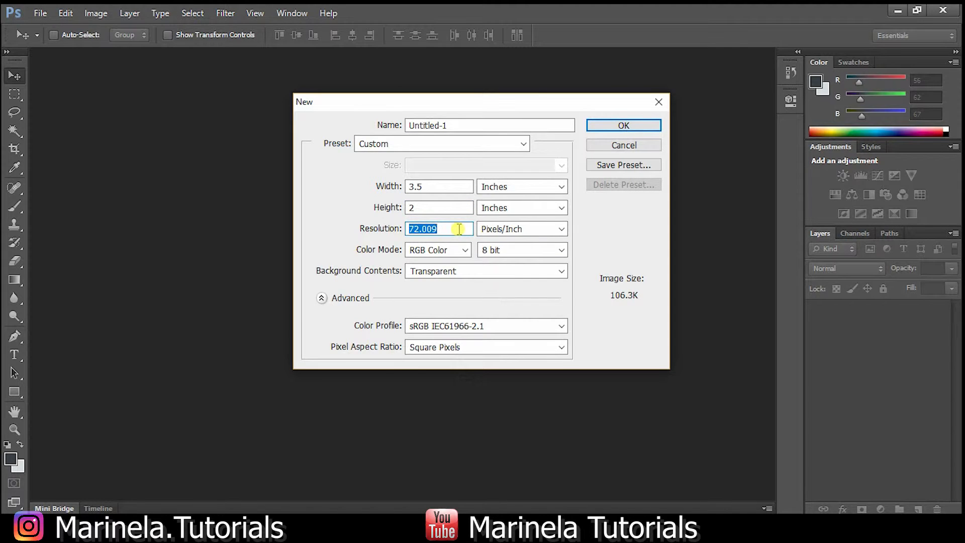
{"action": "type", "text": "20"}
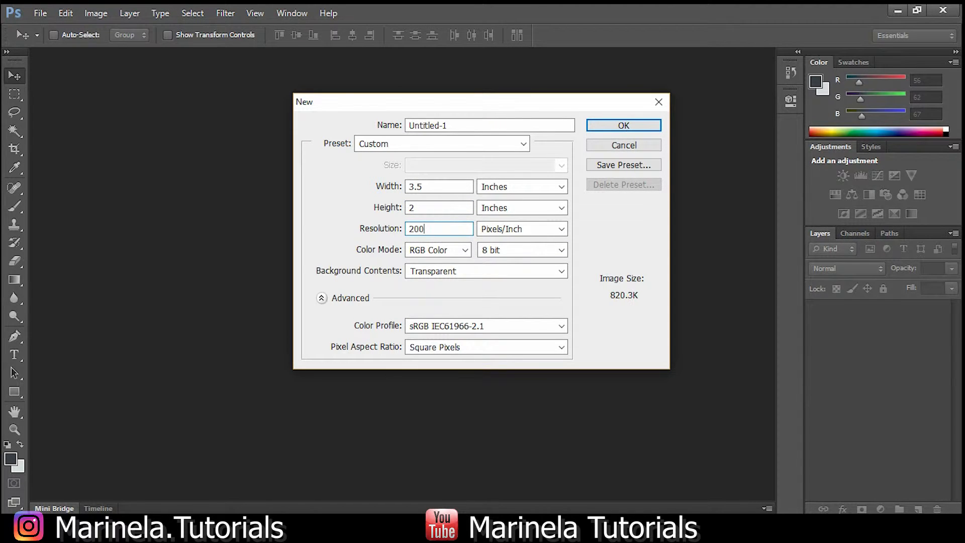
{"action": "left_click", "coordinate": [417, 251]}
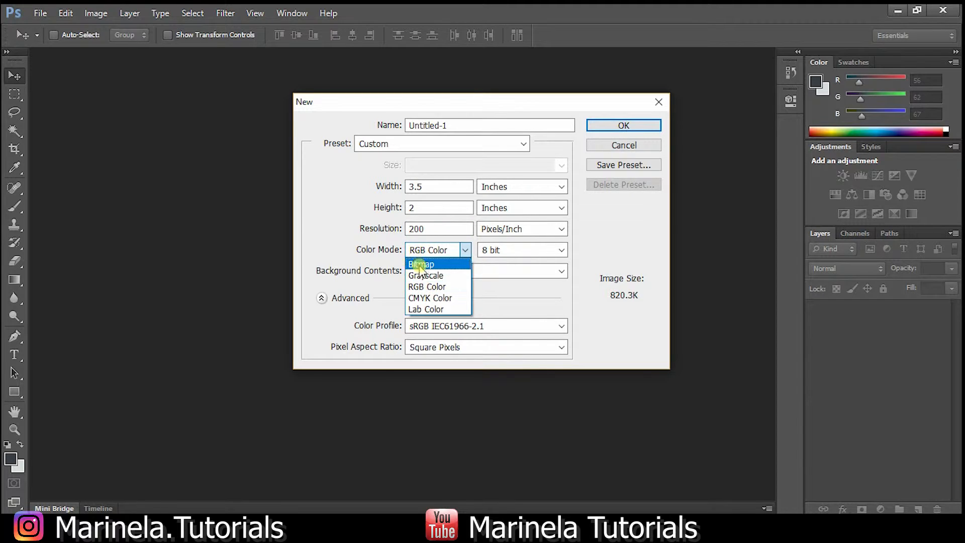
{"action": "left_click", "coordinate": [427, 299]}
{"action": "left_click", "coordinate": [597, 127]}
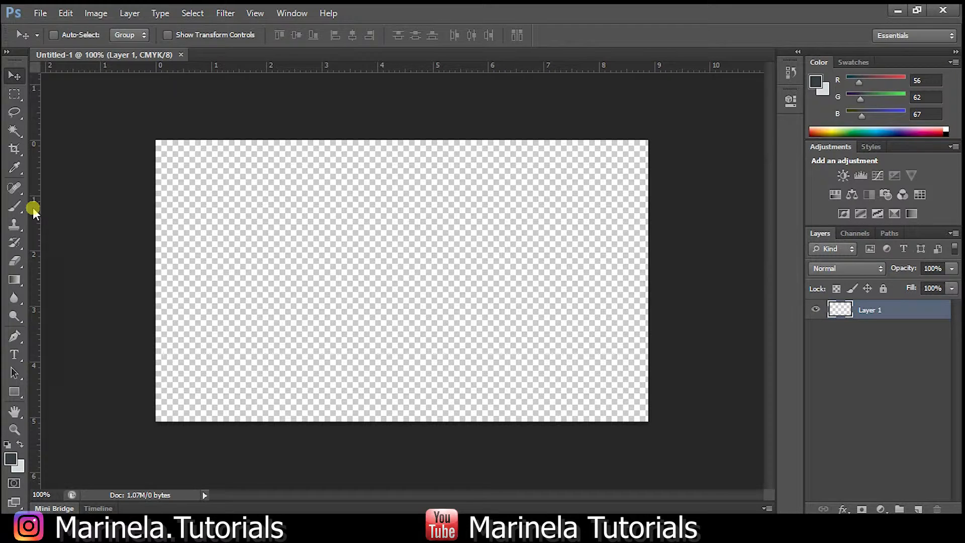
Drag guides from the rulers onto the canvas's top, left, right and bottom edges.
{"action": "left_click", "coordinate": [15, 336]}
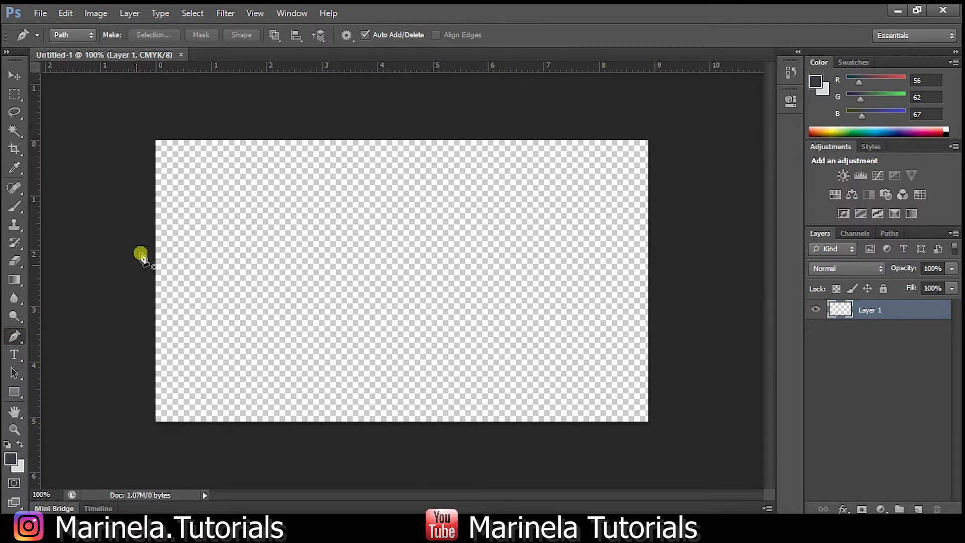
{"action": "left_click", "coordinate": [121, 118]}
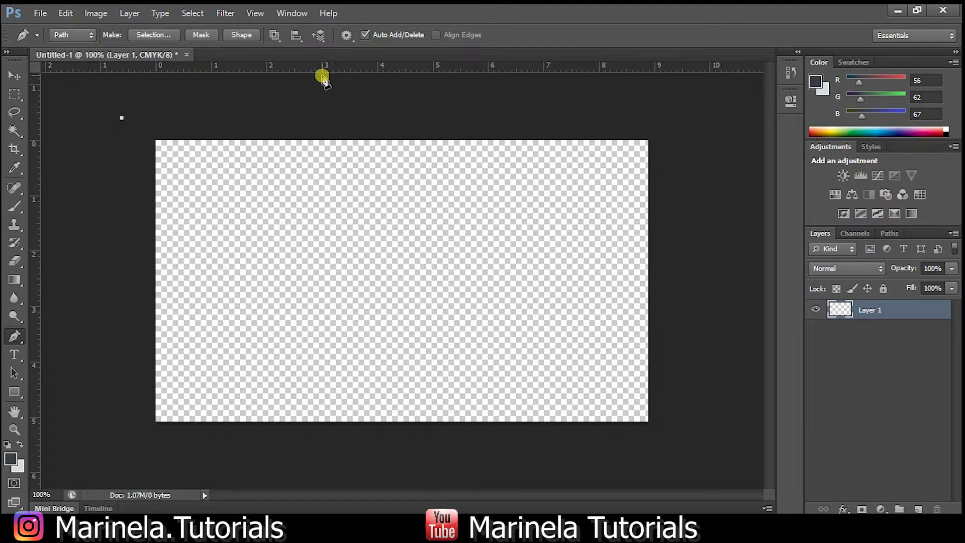
{"action": "left_click", "coordinate": [14, 94]}
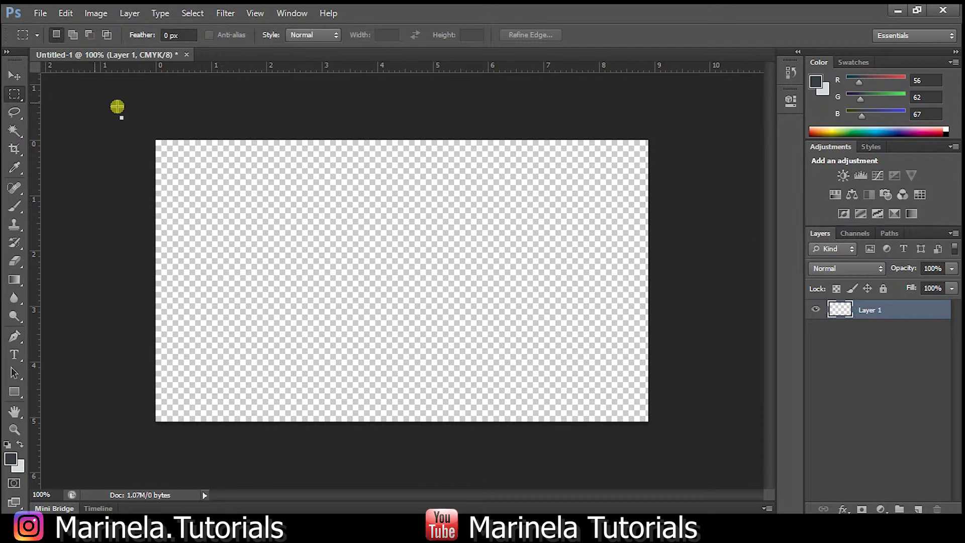
{"action": "left_click_drag", "start_coordinate": [329, 74], "coordinate": [325, 139]}
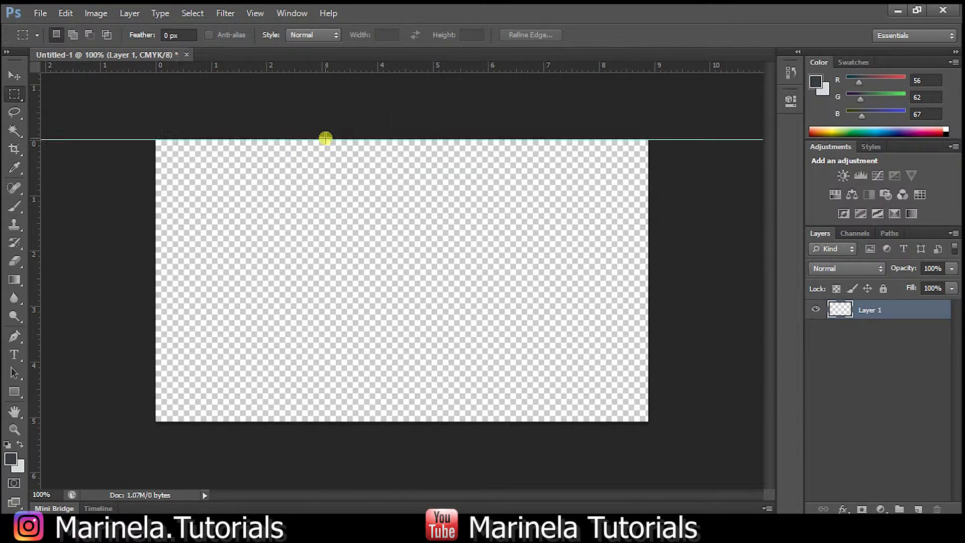
{"action": "left_click_drag", "start_coordinate": [40, 173], "coordinate": [154, 183]}
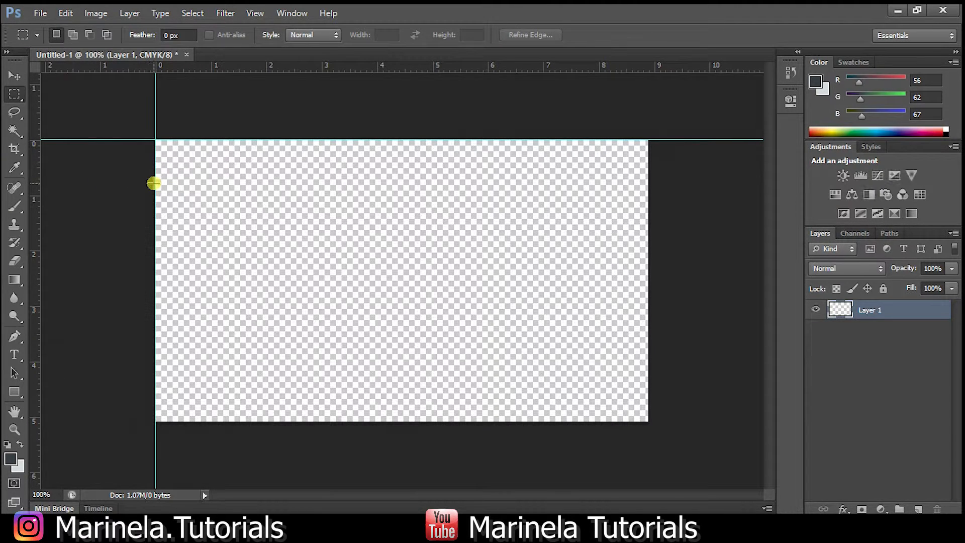
{"action": "left_click_drag", "start_coordinate": [42, 183], "coordinate": [646, 173]}
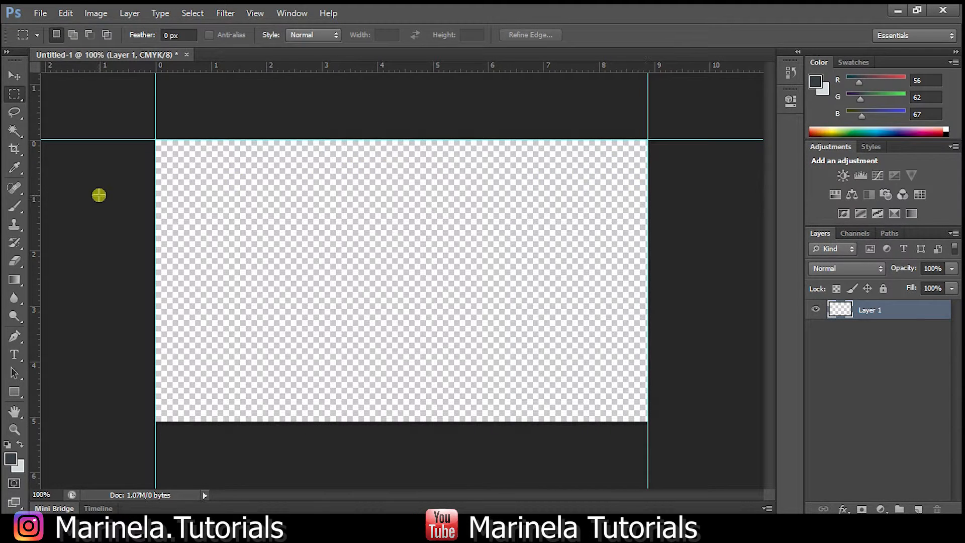
{"action": "left_click_drag", "start_coordinate": [320, 70], "coordinate": [373, 423]}
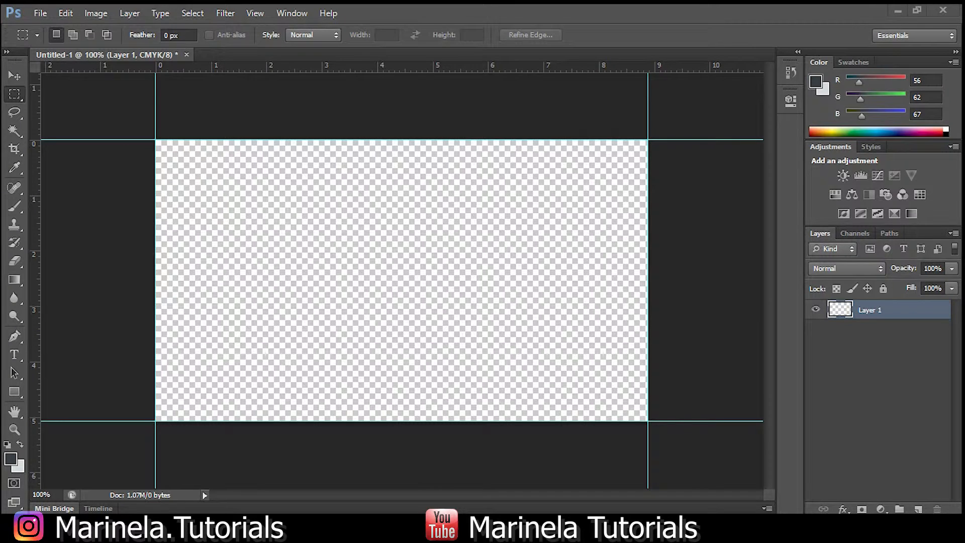
{"action": "left_click", "coordinate": [15, 337]}
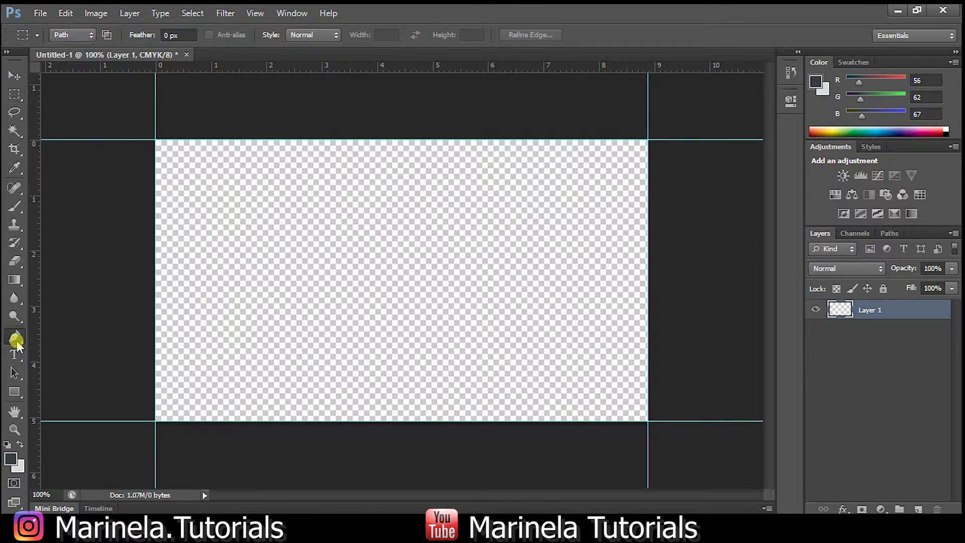
Trace a shape with a slanted left edge over the card's right side and make it a selection.
{"action": "left_click", "coordinate": [320, 439]}
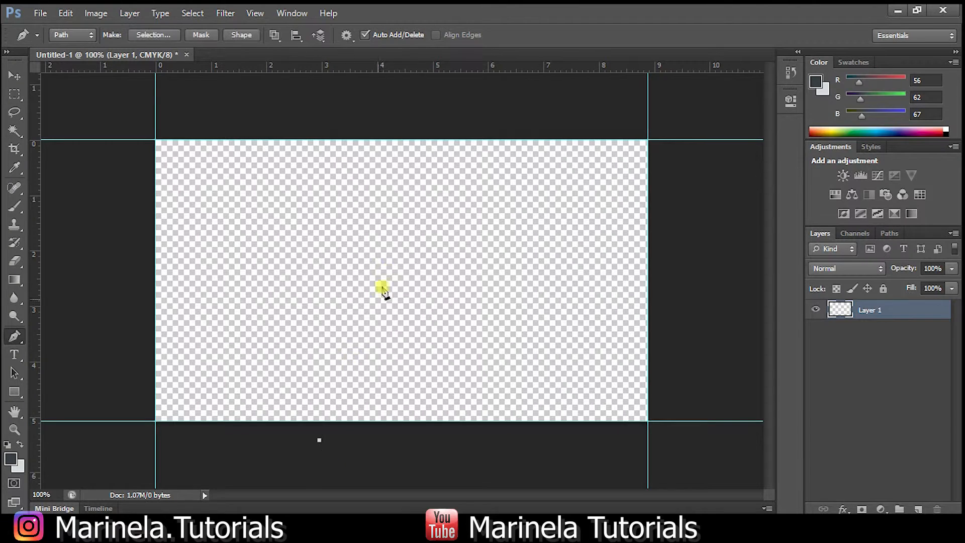
{"action": "left_click", "coordinate": [441, 116]}
{"action": "left_click", "coordinate": [679, 104]}
{"action": "left_click", "coordinate": [745, 329]}
{"action": "left_click", "coordinate": [724, 459]}
{"action": "left_click", "coordinate": [518, 475]}
{"action": "left_click", "coordinate": [320, 440]}
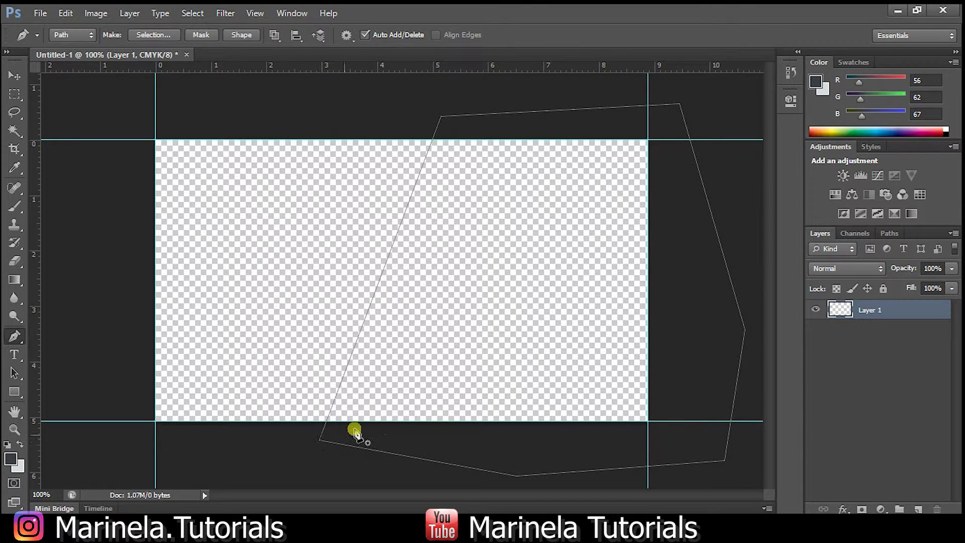
{"action": "right_click", "coordinate": [467, 297]}
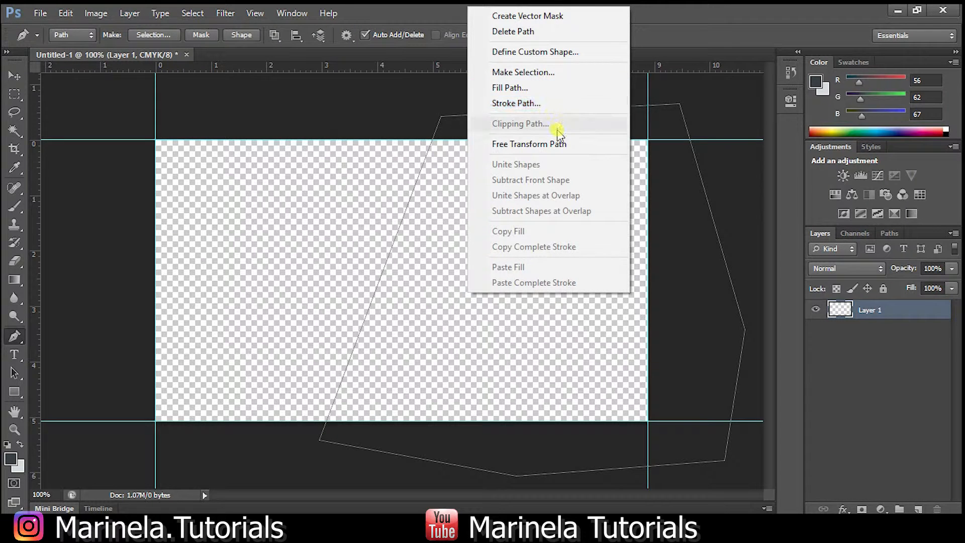
{"action": "left_click", "coordinate": [545, 73]}
{"action": "left_click", "coordinate": [537, 152]}
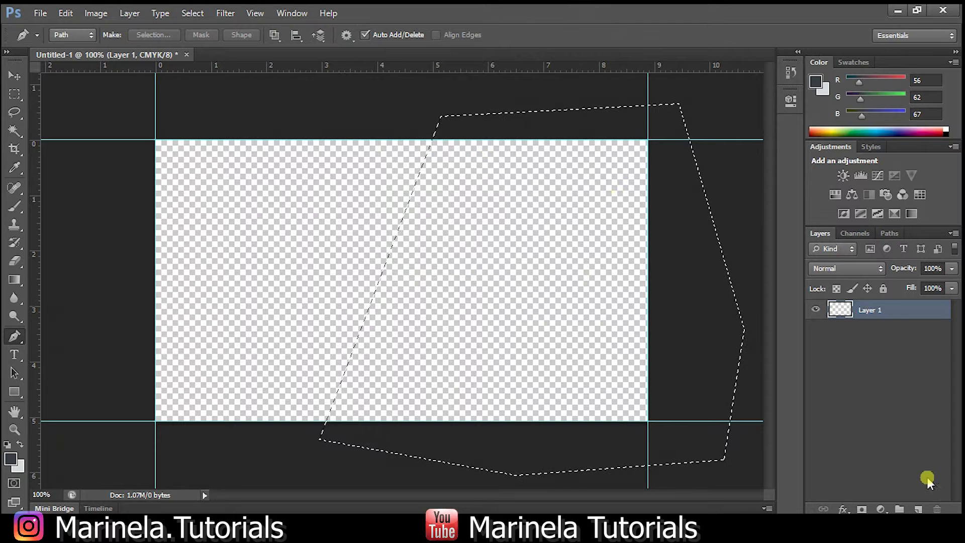
Fill the selection with black on a new empty layer.
{"action": "left_click", "coordinate": [918, 509]}
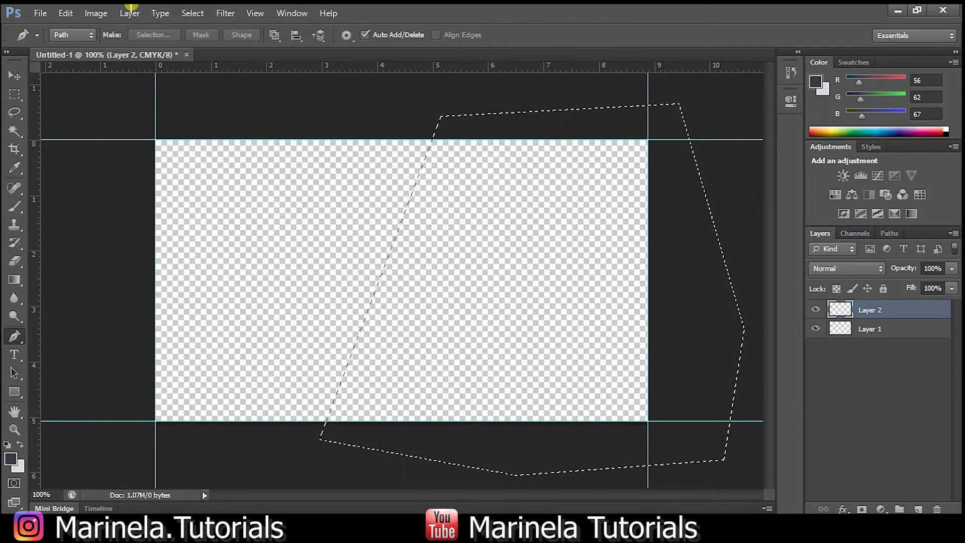
{"action": "left_click", "coordinate": [65, 13]}
{"action": "left_click", "coordinate": [157, 202]}
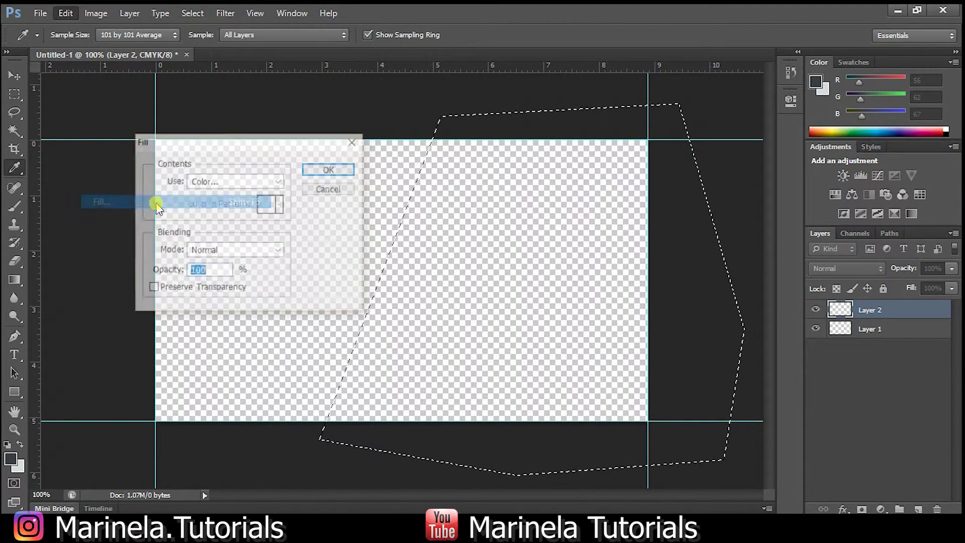
{"action": "left_click", "coordinate": [259, 183]}
{"action": "left_click", "coordinate": [249, 285]}
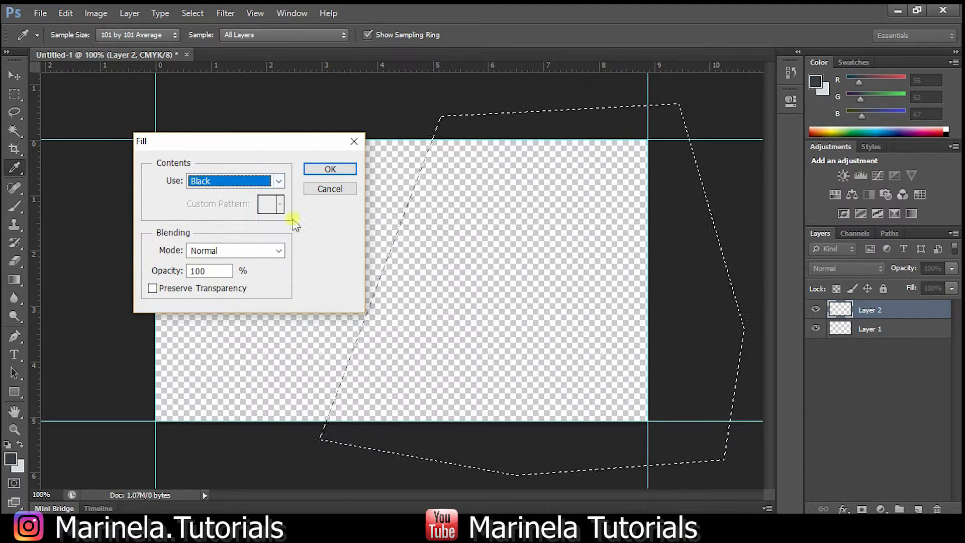
{"action": "left_click", "coordinate": [318, 171]}
Undo a stray pen point and deselect the black shape.
{"action": "key", "text": "p"}
{"action": "left_click", "coordinate": [318, 172]}
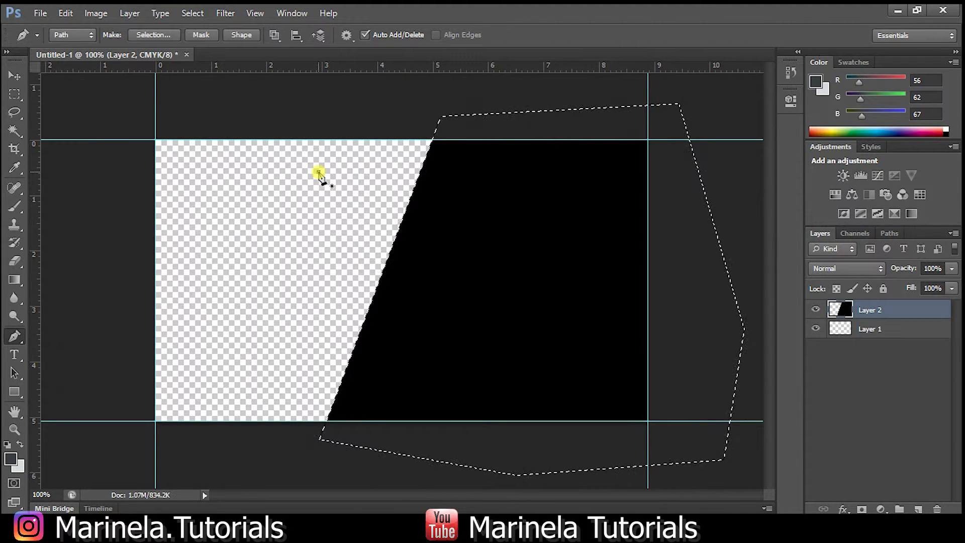
{"action": "key", "text": "Escape"}
{"action": "key", "text": "ctrl+alt+z"}
{"action": "key", "text": "ctrl+alt+z"}
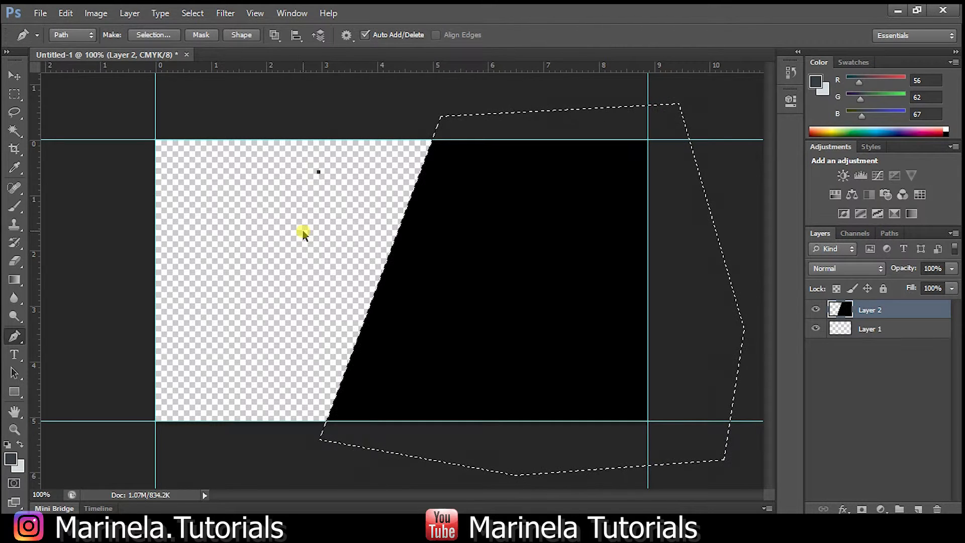
{"action": "left_click", "coordinate": [14, 94]}
{"action": "left_click", "coordinate": [296, 210]}
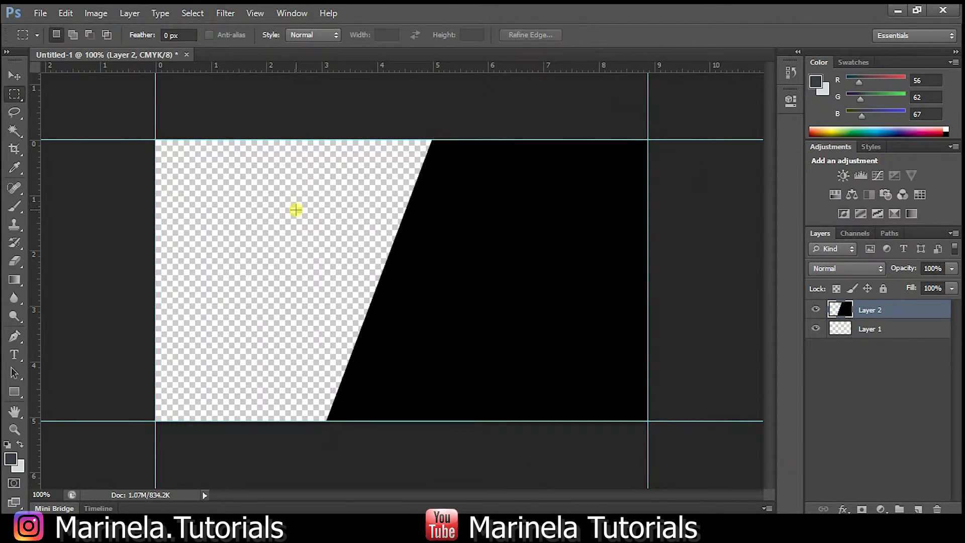
Nudge the black shape slightly to the right.
{"action": "left_click", "coordinate": [15, 80]}
{"action": "key", "text": "Right"}
{"action": "key", "text": "Right"}
{"action": "key", "text": "Right"}
{"action": "key", "text": "Right"}
{"action": "key", "text": "Right"}
{"action": "key", "text": "Right"}
{"action": "key", "text": "Right"}
{"action": "key", "text": "Right"}
{"action": "key", "text": "Right"}
{"action": "key", "text": "Right"}
{"action": "key", "text": "Right"}
{"action": "key", "text": "Right"}
{"action": "key", "text": "Right"}
{"action": "key", "text": "Right"}
{"action": "key", "text": "Right"}
{"action": "key", "text": "Right"}
{"action": "key", "text": "Right"}
{"action": "key", "text": "Right"}
{"action": "key", "text": "Right"}
{"action": "key", "text": "Right"}
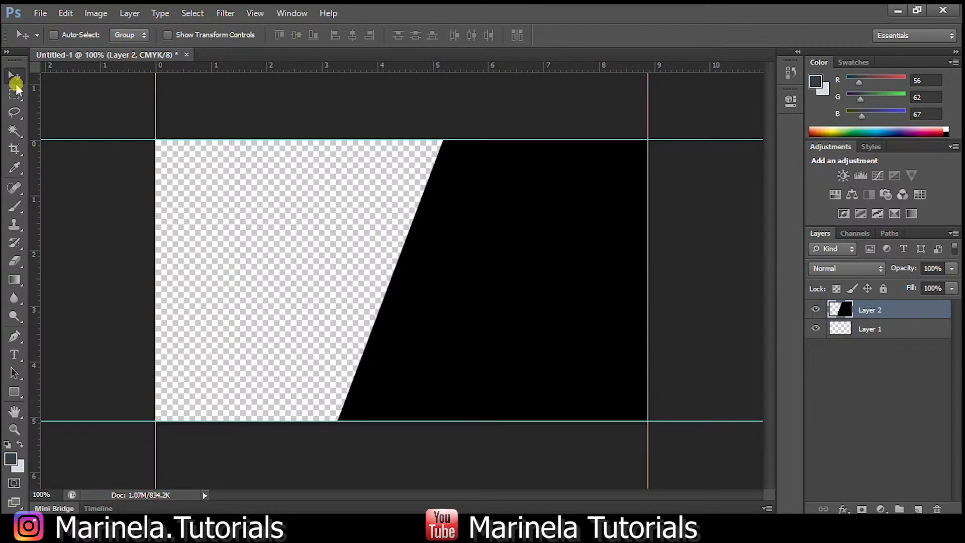
{"action": "key", "text": "Right"}
{"action": "key", "text": "Right"}
{"action": "key", "text": "Right"}
{"action": "key", "text": "Right"}
{"action": "key", "text": "Right"}
{"action": "key", "text": "Right"}
{"action": "key", "text": "Right"}
{"action": "key", "text": "Right"}
{"action": "key", "text": "Right"}
{"action": "key", "text": "Right"}
{"action": "key", "text": "Right"}
{"action": "key", "text": "Right"}
{"action": "key", "text": "Right"}
{"action": "key", "text": "Right"}
{"action": "key", "text": "Right"}
{"action": "key", "text": "Right"}
{"action": "key", "text": "Right"}
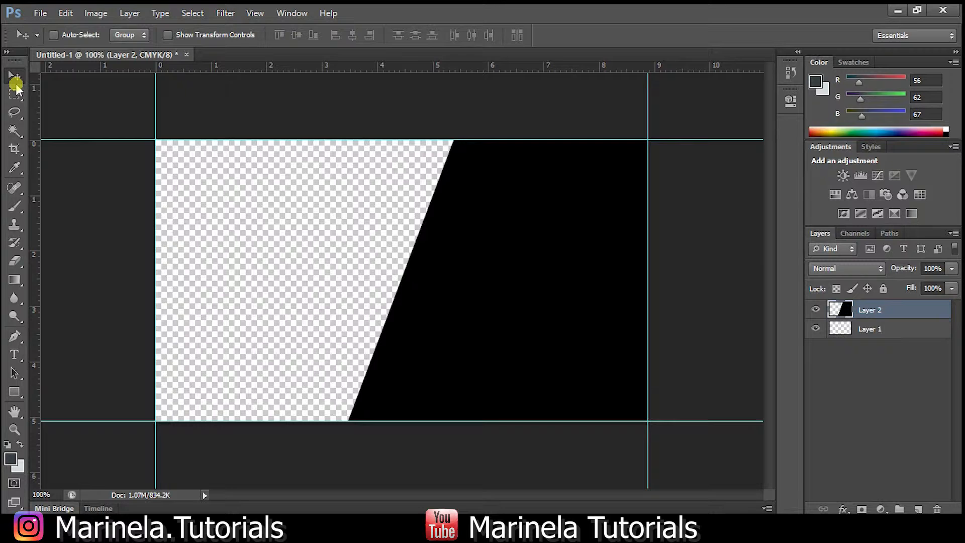
{"action": "left_click", "coordinate": [14, 94]}
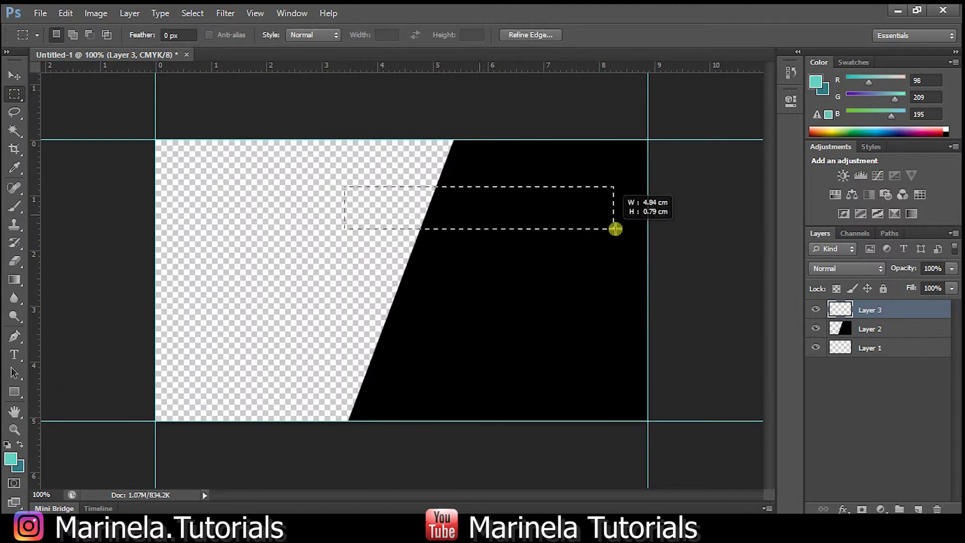
Select a bar from mid-card to the right guide and fill it with a light-to-dark teal gradient.
{"action": "left_click_drag", "start_coordinate": [614, 225], "coordinate": [652, 222]}
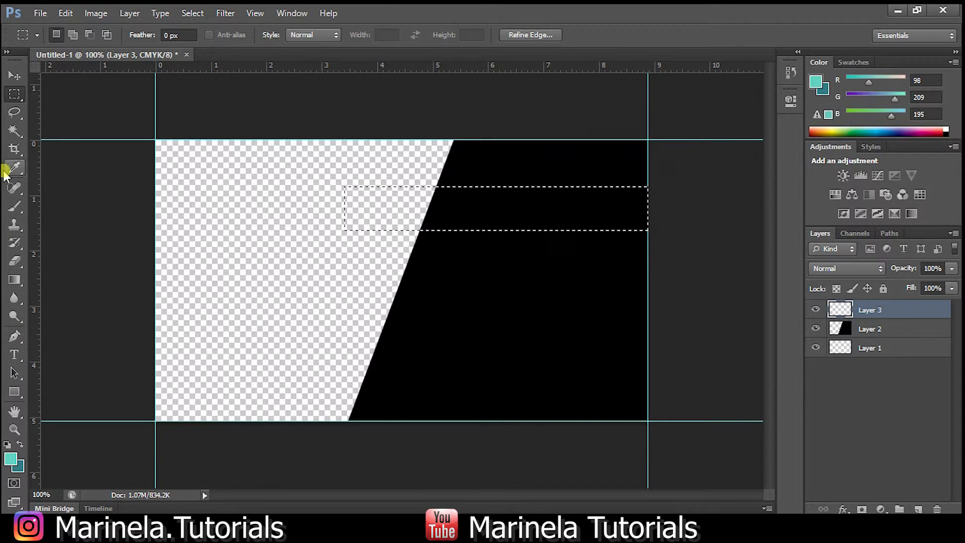
{"action": "left_click", "coordinate": [14, 280]}
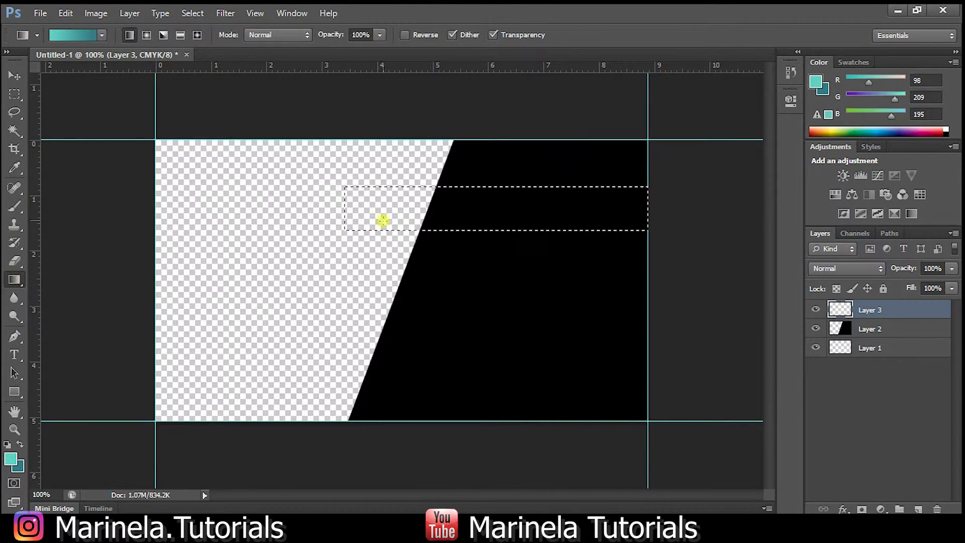
{"action": "left_click_drag", "start_coordinate": [353, 217], "coordinate": [599, 213]}
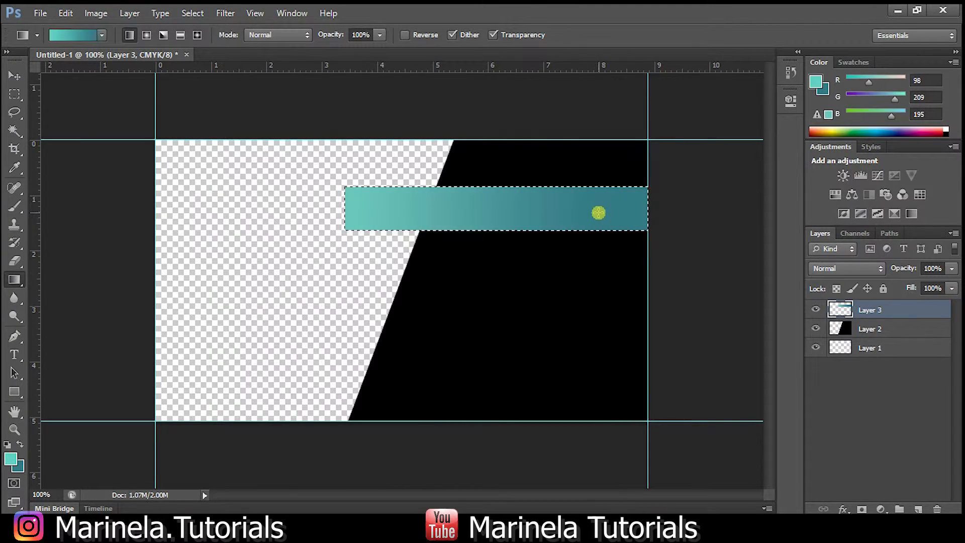
{"action": "left_click", "coordinate": [14, 94]}
{"action": "left_click", "coordinate": [211, 166]}
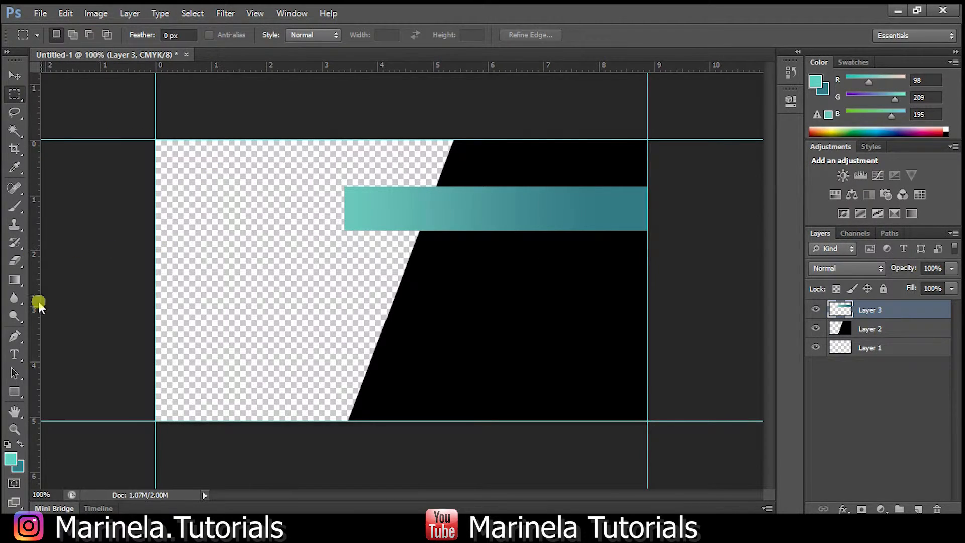
{"action": "left_click", "coordinate": [14, 336]}
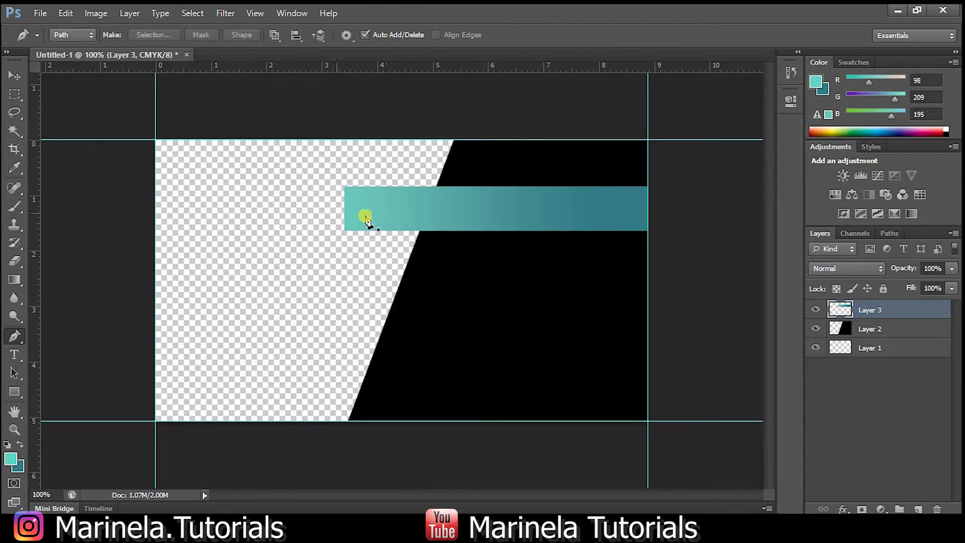
Draw a triangular path under the ribbon's left end and convert it to a selection.
{"action": "left_click", "coordinate": [344, 231]}
{"action": "left_click", "coordinate": [472, 310]}
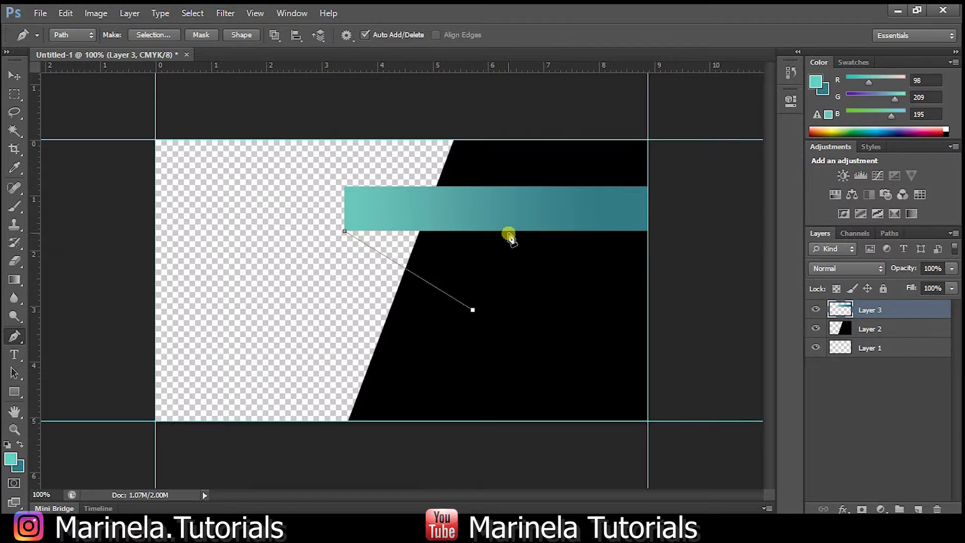
{"action": "left_click", "coordinate": [518, 213]}
{"action": "left_click", "coordinate": [342, 235]}
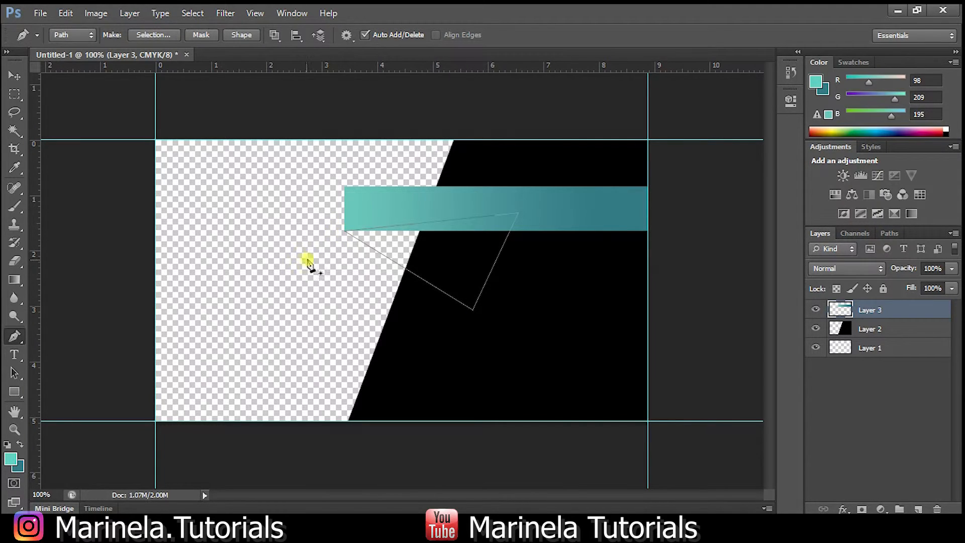
{"action": "right_click", "coordinate": [459, 230]}
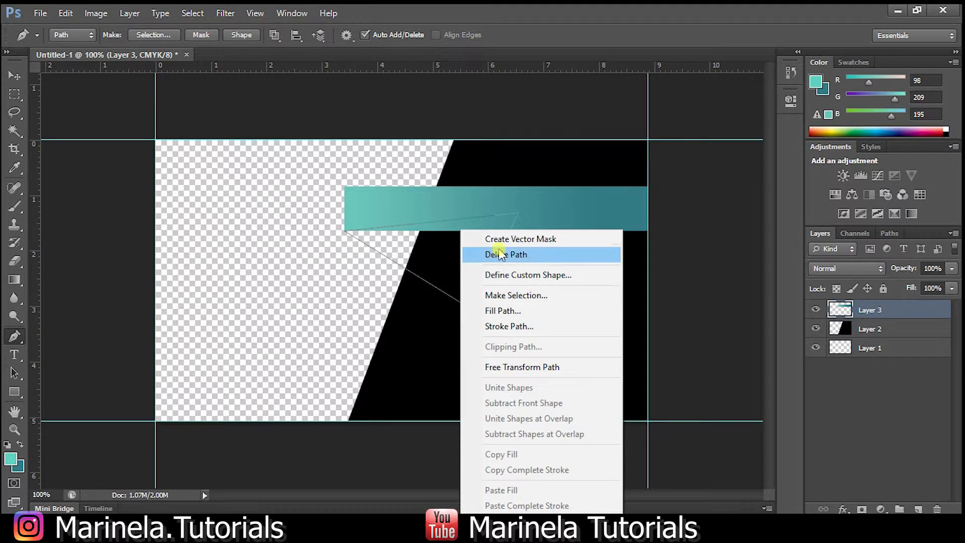
{"action": "left_click", "coordinate": [518, 295]}
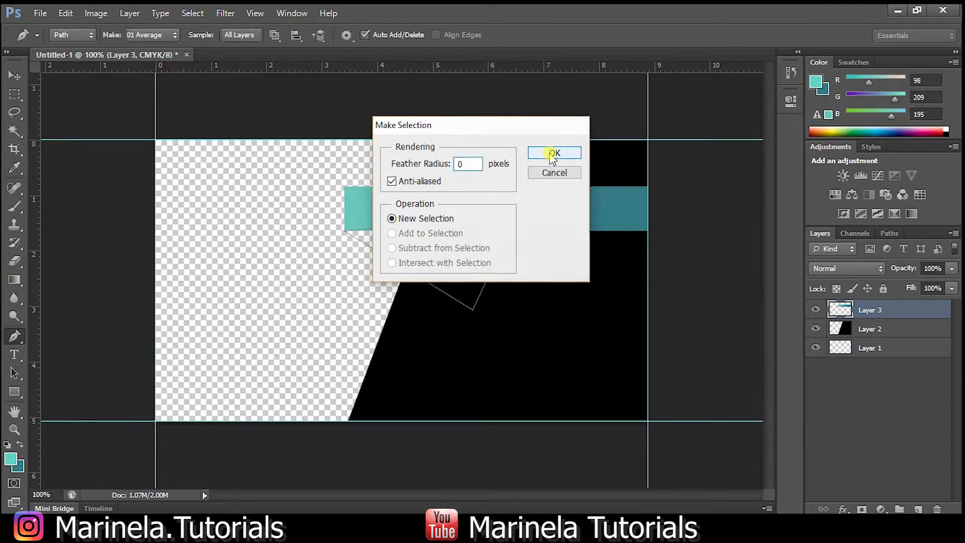
{"action": "left_click", "coordinate": [550, 161]}
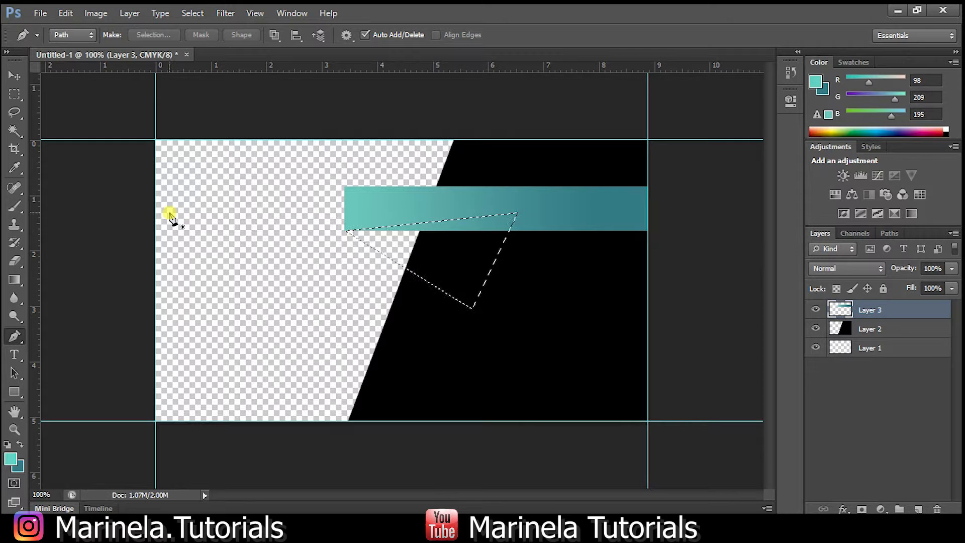
Fill the triangle with a teal gradient, lighter at the upper left, on a new Layer 4.
{"action": "left_click", "coordinate": [919, 508]}
{"action": "left_click_drag", "start_coordinate": [906, 315], "coordinate": [905, 333]}
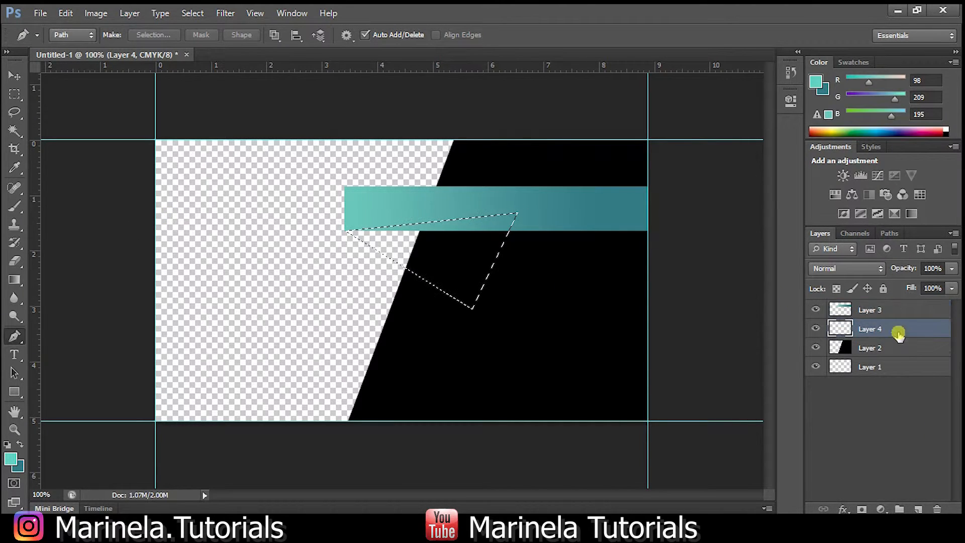
{"action": "left_click", "coordinate": [13, 281]}
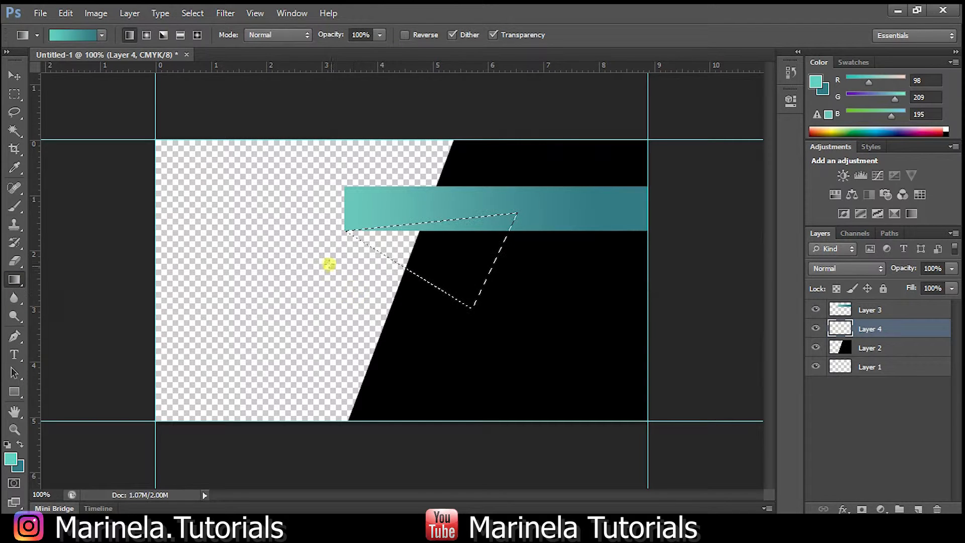
{"action": "left_click_drag", "start_coordinate": [543, 287], "coordinate": [380, 228]}
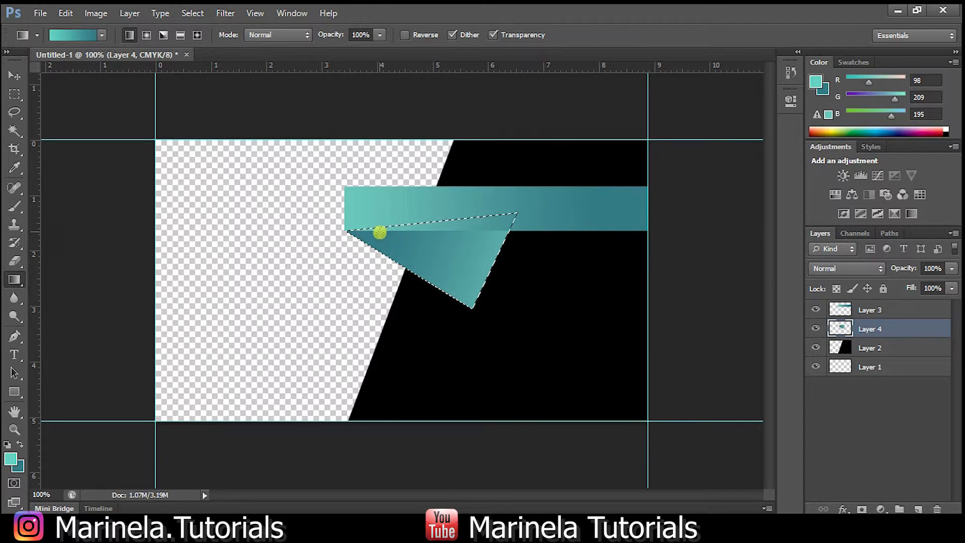
{"action": "left_click_drag", "start_coordinate": [319, 209], "coordinate": [543, 330]}
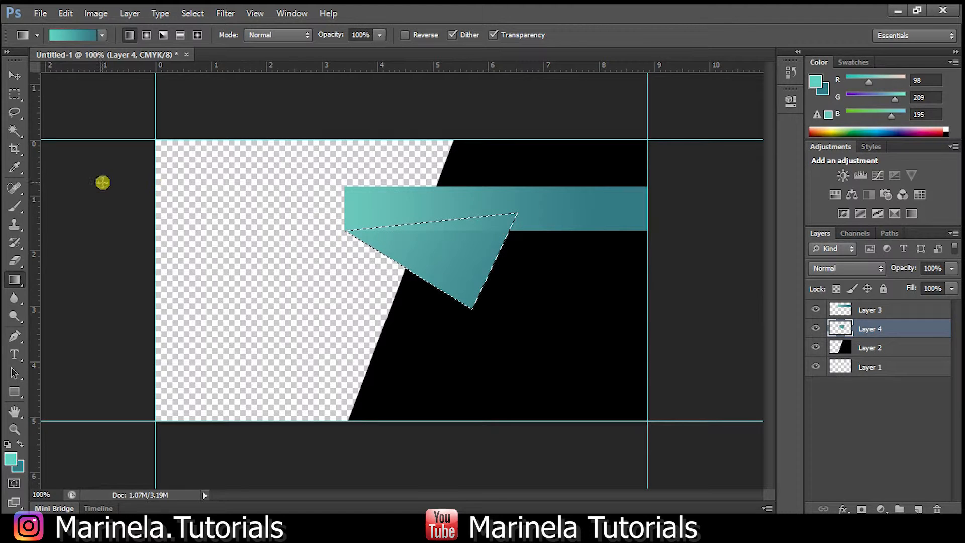
Deselect, move Layer 4 beneath the black block's Layer 2, and reselect ribbon Layer 3.
{"action": "left_click", "coordinate": [15, 76]}
{"action": "left_click", "coordinate": [16, 93]}
{"action": "left_click", "coordinate": [183, 137]}
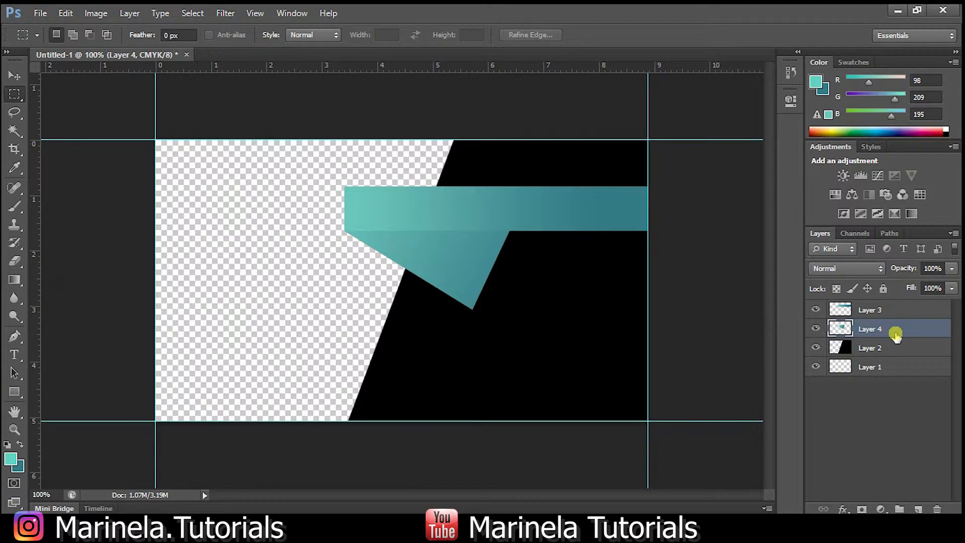
{"action": "left_click_drag", "start_coordinate": [895, 334], "coordinate": [884, 360]}
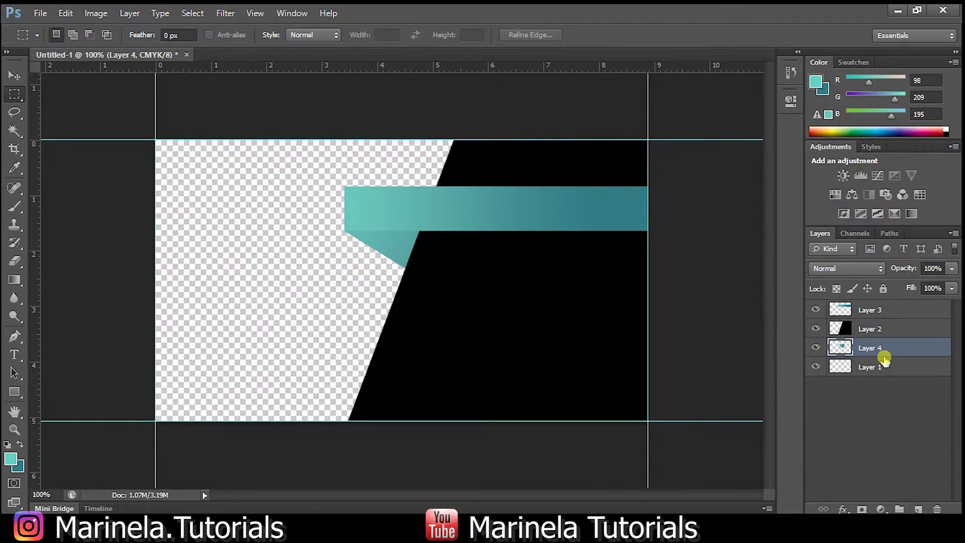
{"action": "left_click", "coordinate": [885, 328]}
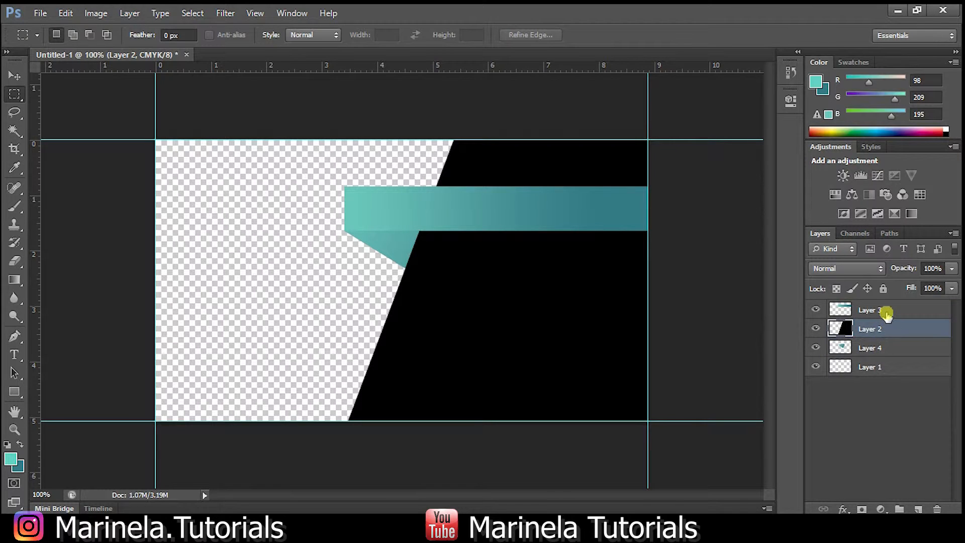
{"action": "left_click", "coordinate": [886, 311]}
Give the Layer 3 ribbon bar a drop shadow at 145°, 9 px distance, 12 px size.
{"action": "left_click", "coordinate": [129, 13]}
{"action": "mouse_move", "coordinate": [171, 88]}
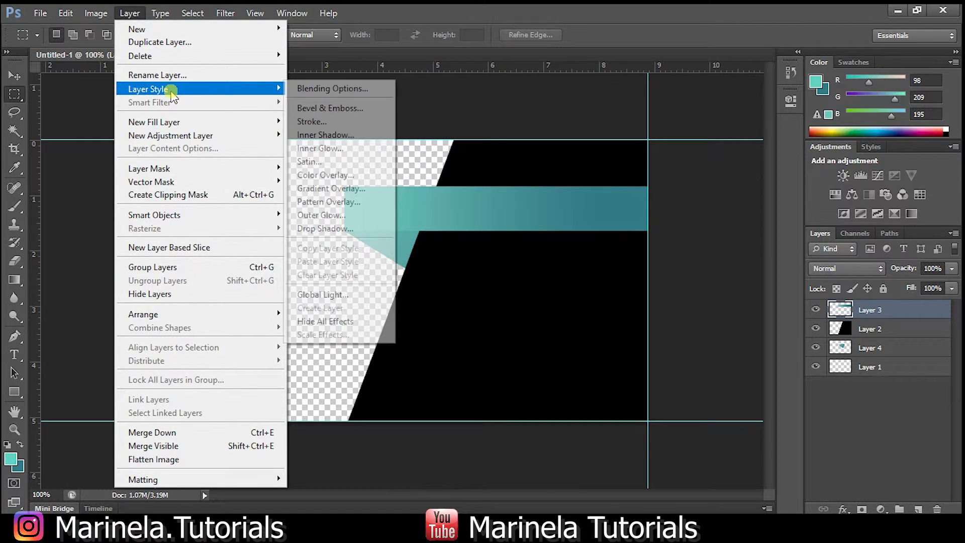
{"action": "left_click", "coordinate": [352, 229]}
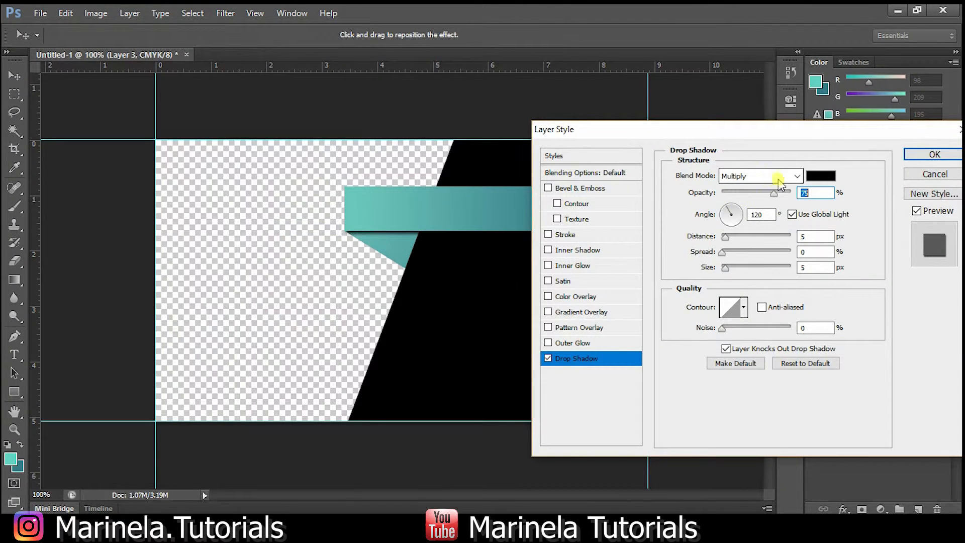
{"action": "left_click", "coordinate": [738, 216]}
{"action": "left_click", "coordinate": [734, 224]}
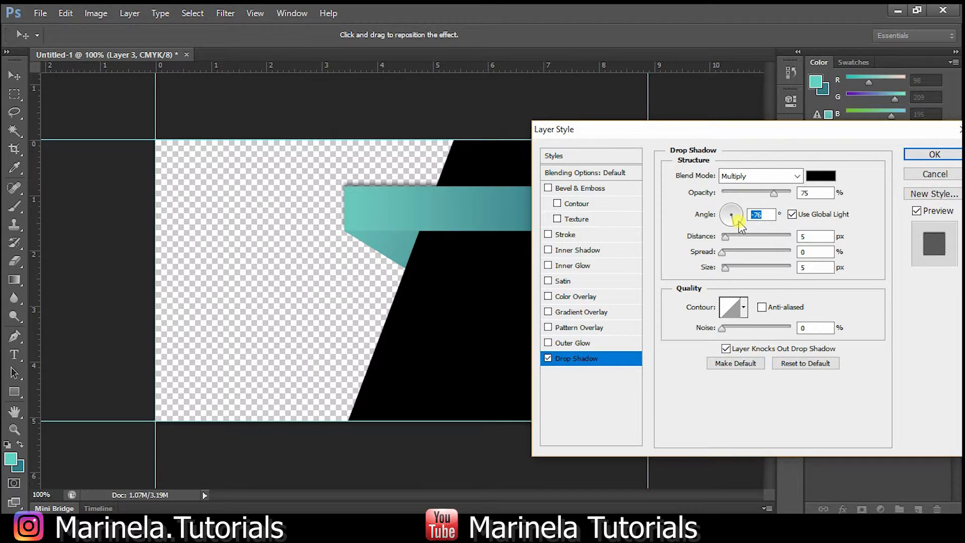
{"action": "left_click", "coordinate": [728, 226]}
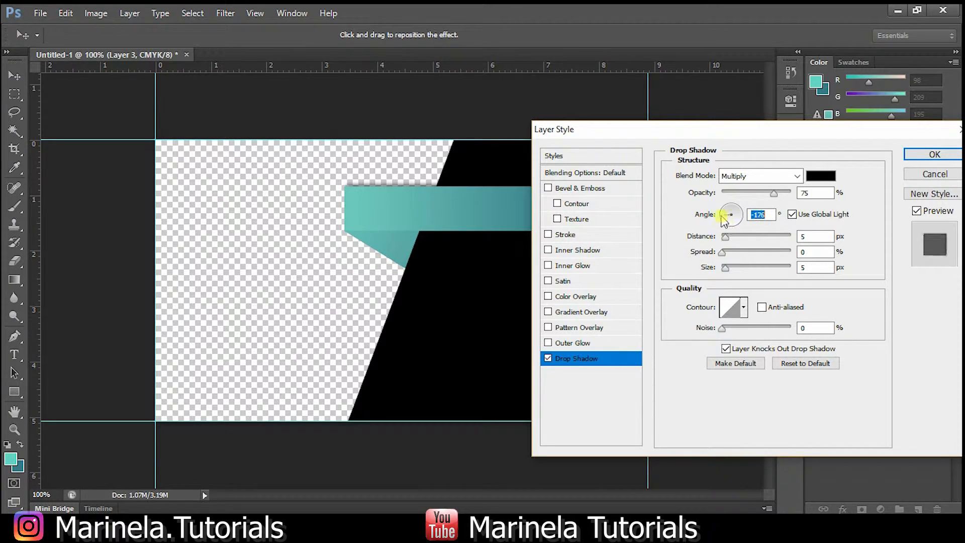
{"action": "left_click", "coordinate": [726, 213]}
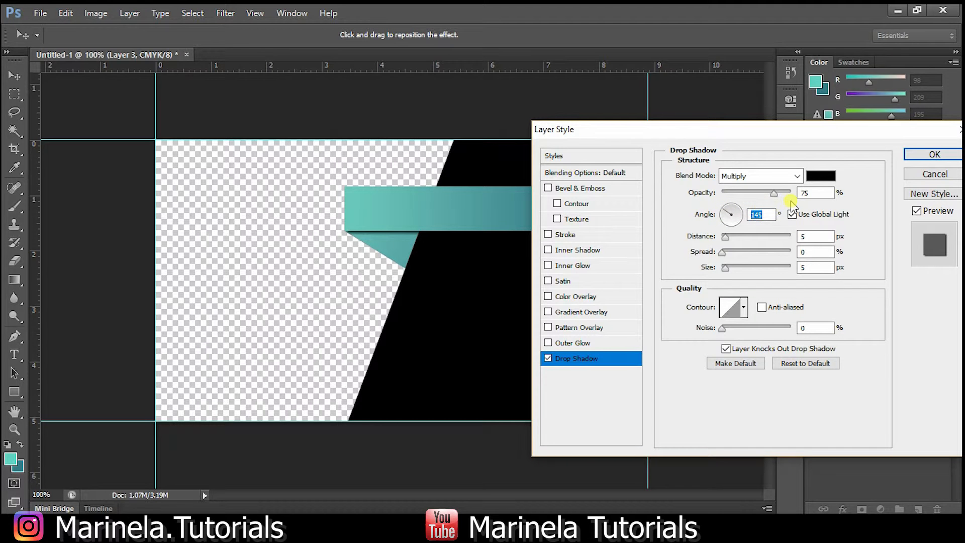
{"action": "key", "text": "Up"}
{"action": "key", "text": "Up"}
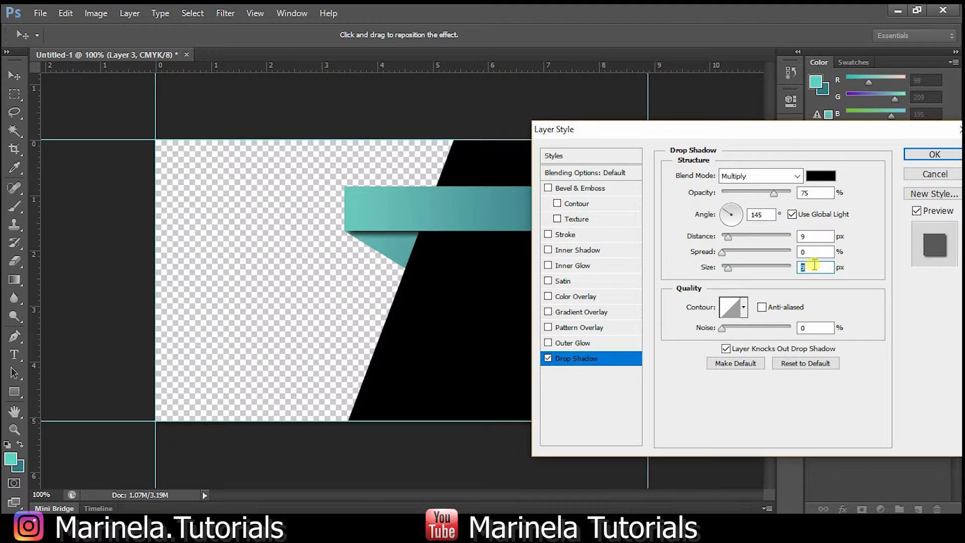
{"action": "left_click", "coordinate": [935, 155]}
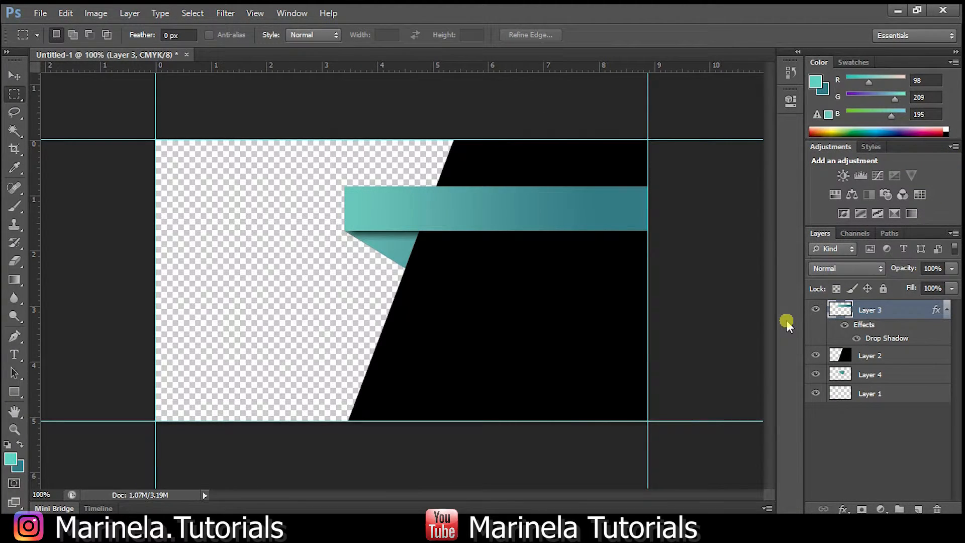
{"action": "left_click", "coordinate": [891, 370]}
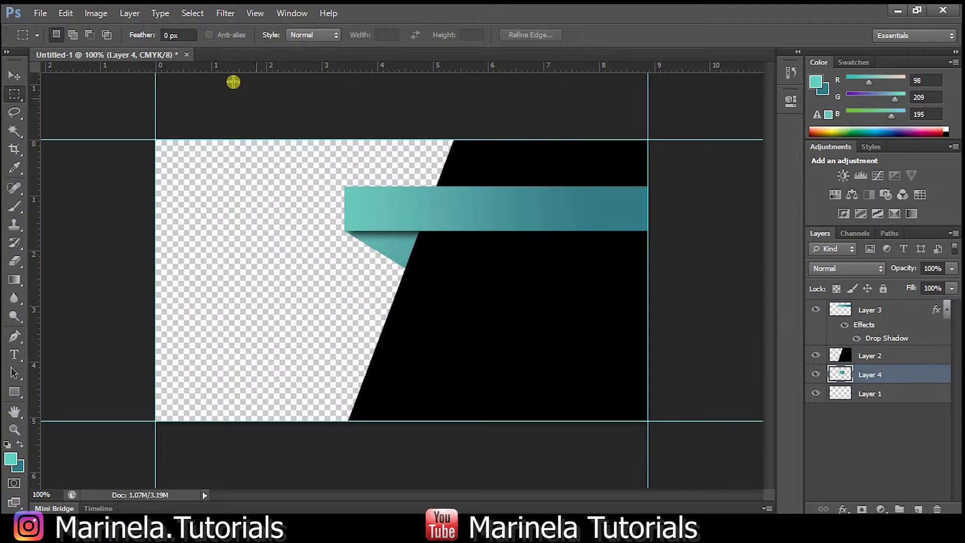
Try a Normal, 100% opacity near-white outer glow on the fold piece, then turn it off.
{"action": "left_click", "coordinate": [95, 13]}
{"action": "mouse_move", "coordinate": [130, 15]}
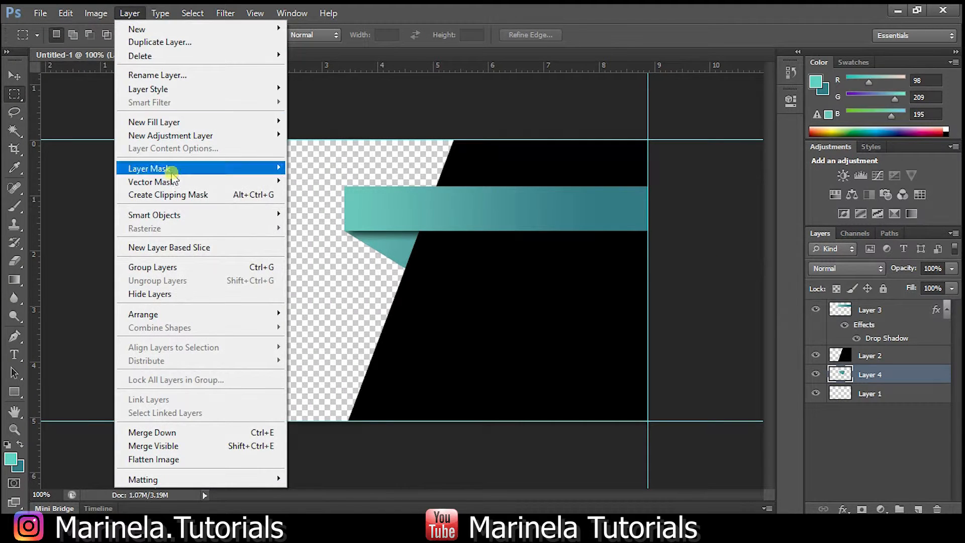
{"action": "mouse_move", "coordinate": [181, 90]}
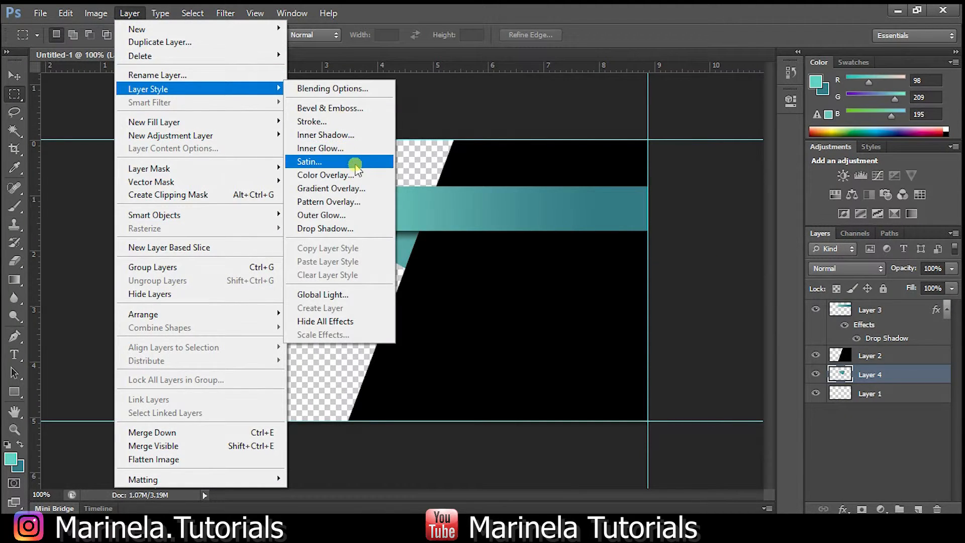
{"action": "left_click", "coordinate": [353, 217]}
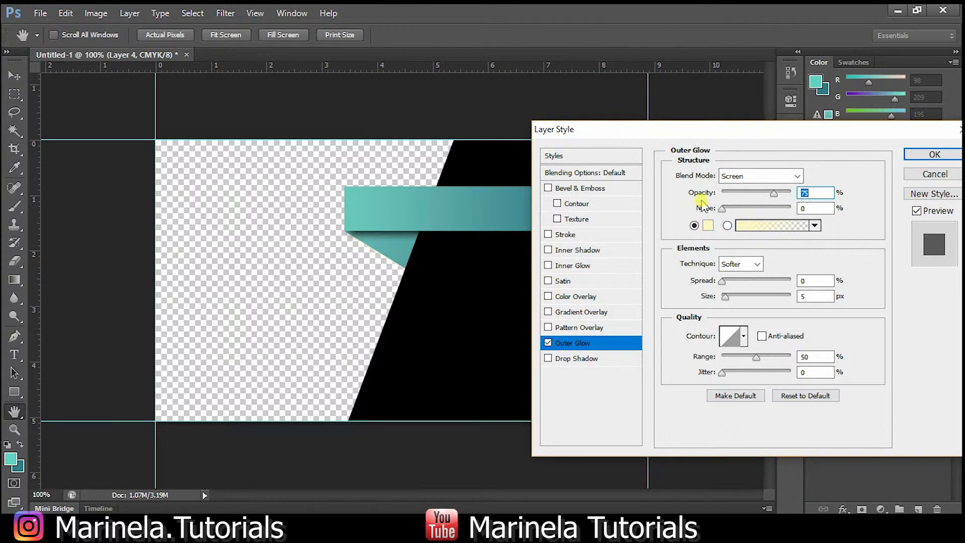
{"action": "left_click", "coordinate": [753, 178]}
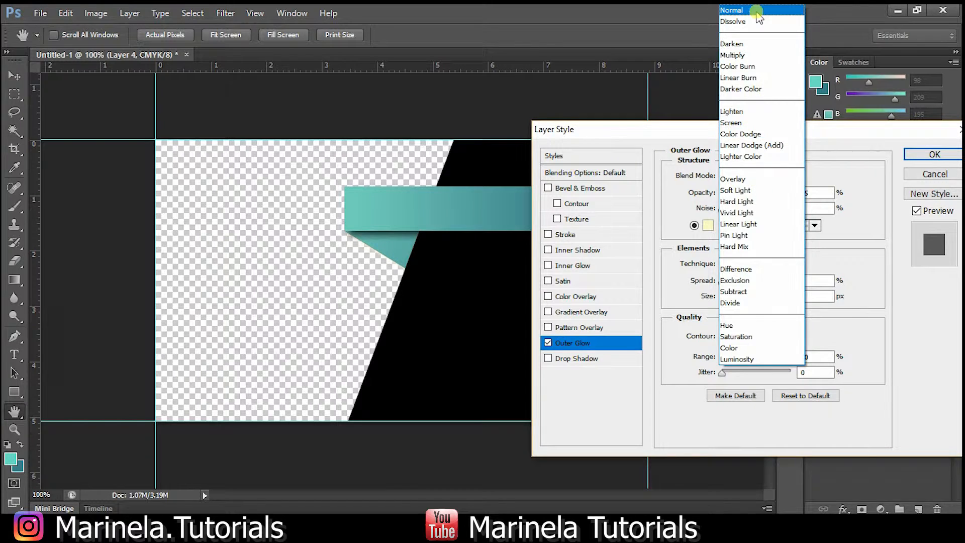
{"action": "left_click", "coordinate": [732, 10]}
{"action": "left_click_drag", "start_coordinate": [773, 193], "coordinate": [790, 193]}
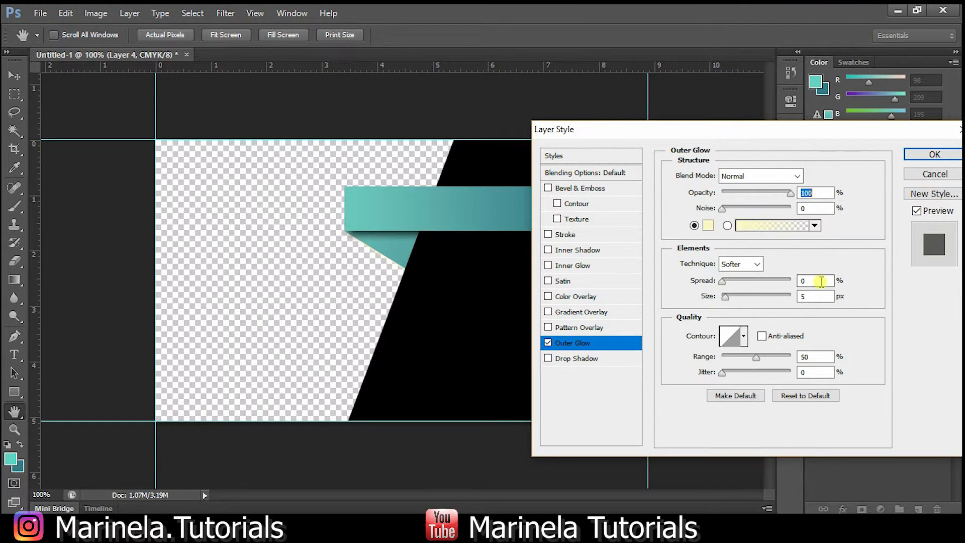
{"action": "key", "text": "shift+Up"}
{"action": "key", "text": "shift+Up"}
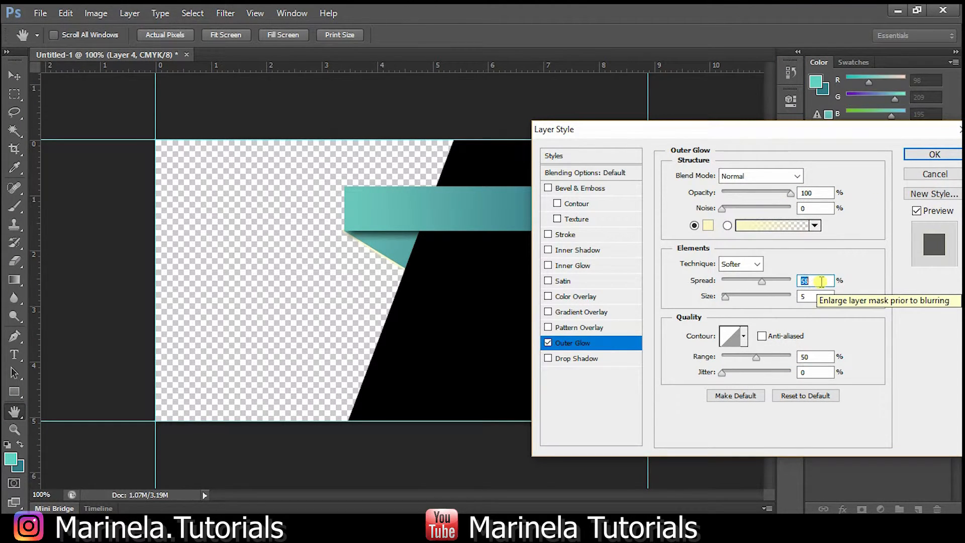
{"action": "left_click", "coordinate": [706, 226]}
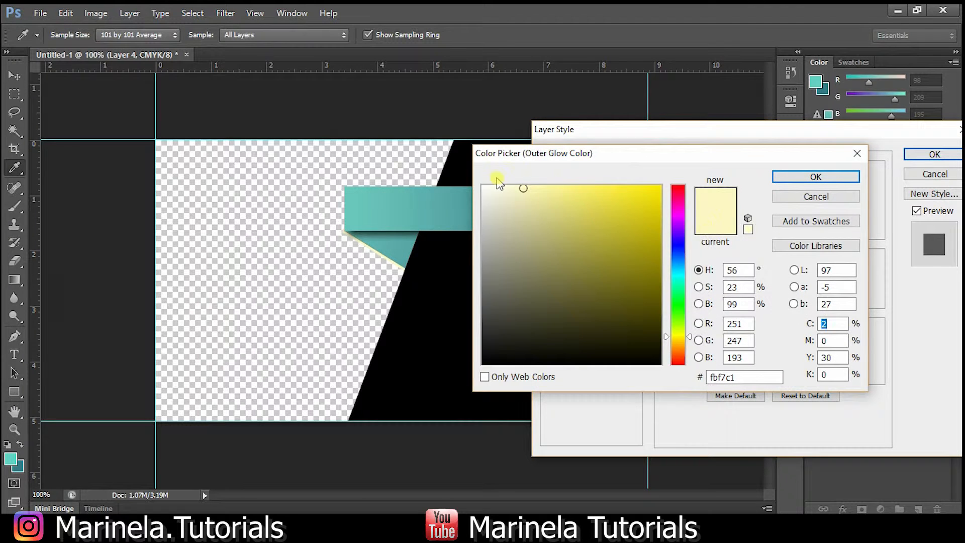
{"action": "left_click", "coordinate": [481, 187]}
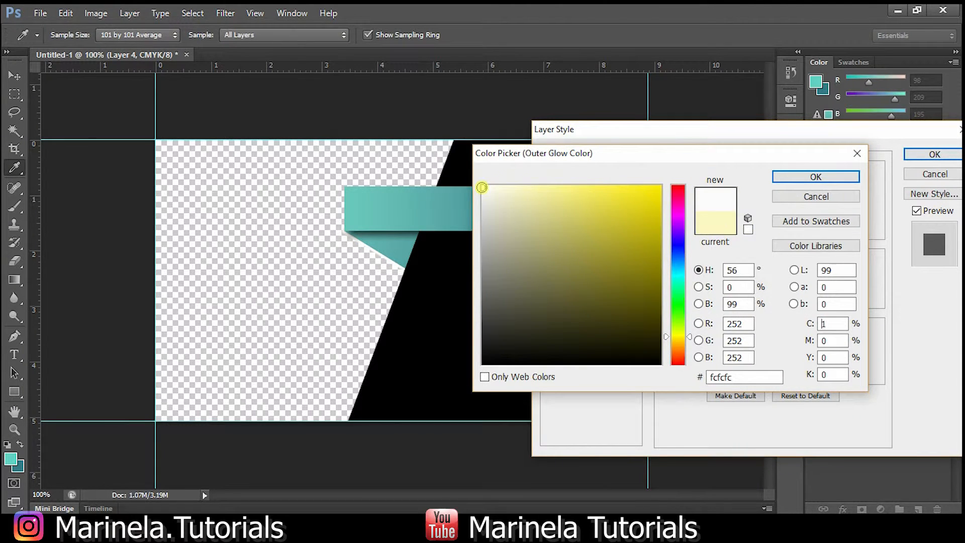
{"action": "left_click", "coordinate": [792, 178]}
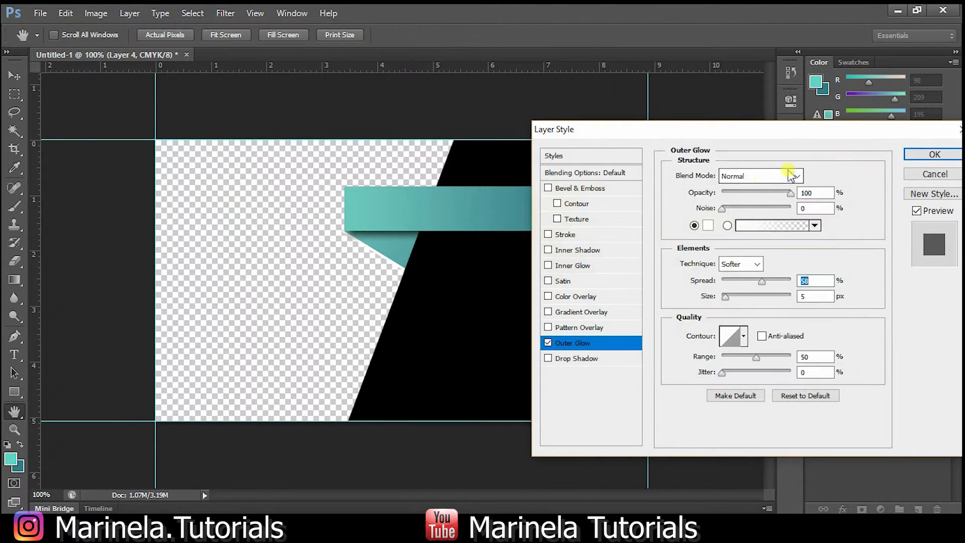
{"action": "left_click", "coordinate": [552, 343]}
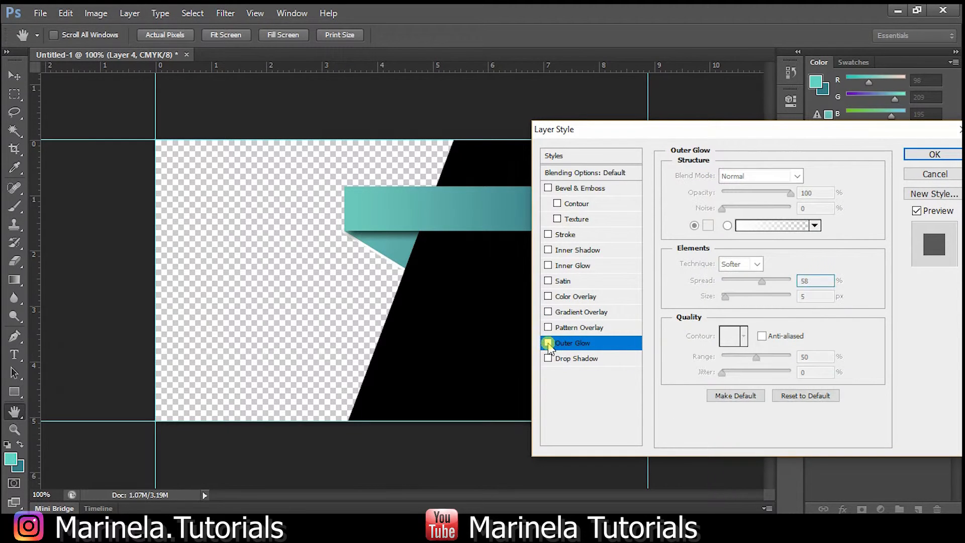
Discard a trial stroke and apply a 20 px inner shadow to the fold piece.
{"action": "left_click", "coordinate": [581, 235]}
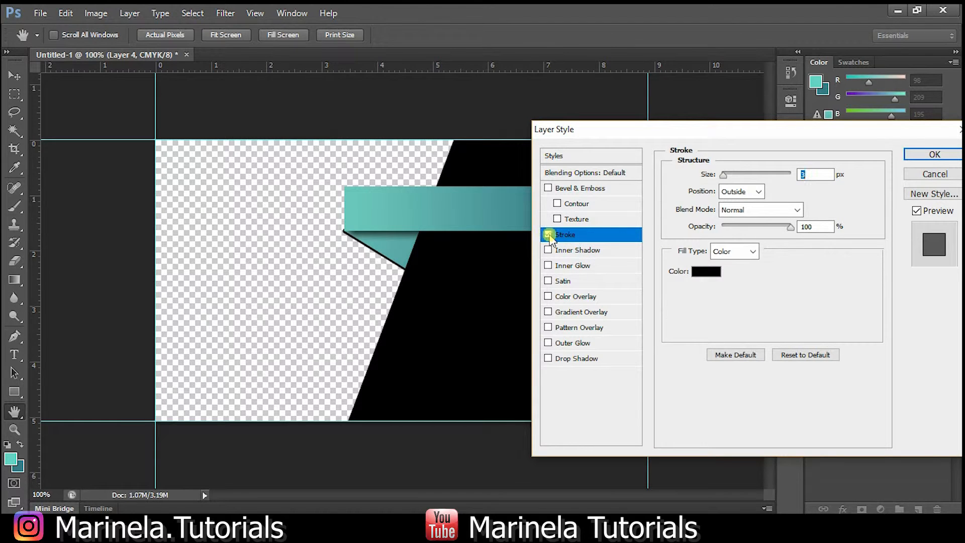
{"action": "left_click", "coordinate": [548, 234]}
{"action": "left_click", "coordinate": [588, 251]}
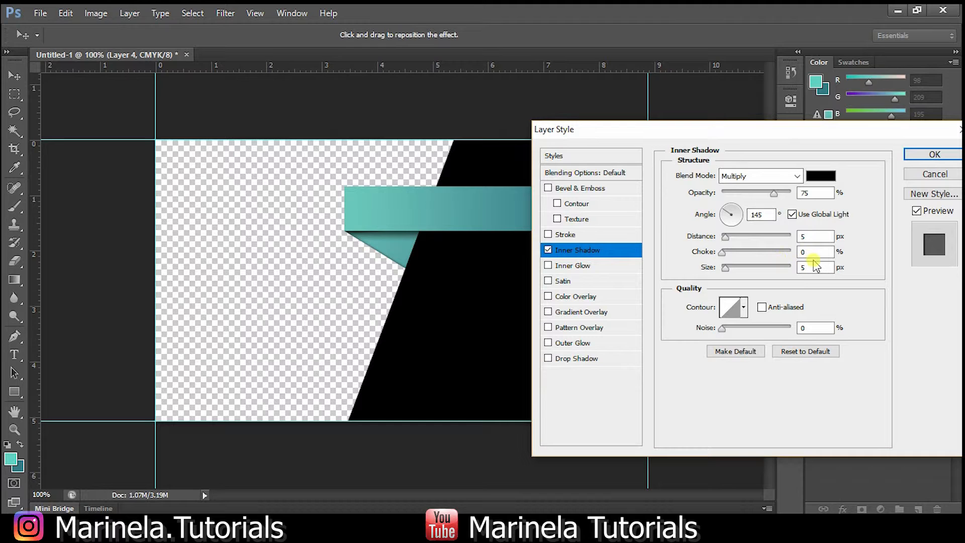
{"action": "key", "text": "Up"}
{"action": "key", "text": "Up"}
{"action": "key", "text": "Up"}
{"action": "key", "text": "Up"}
{"action": "key", "text": "Up"}
{"action": "key", "text": "Up"}
{"action": "key", "text": "Up"}
{"action": "key", "text": "Up"}
{"action": "key", "text": "Up"}
{"action": "key", "text": "Up"}
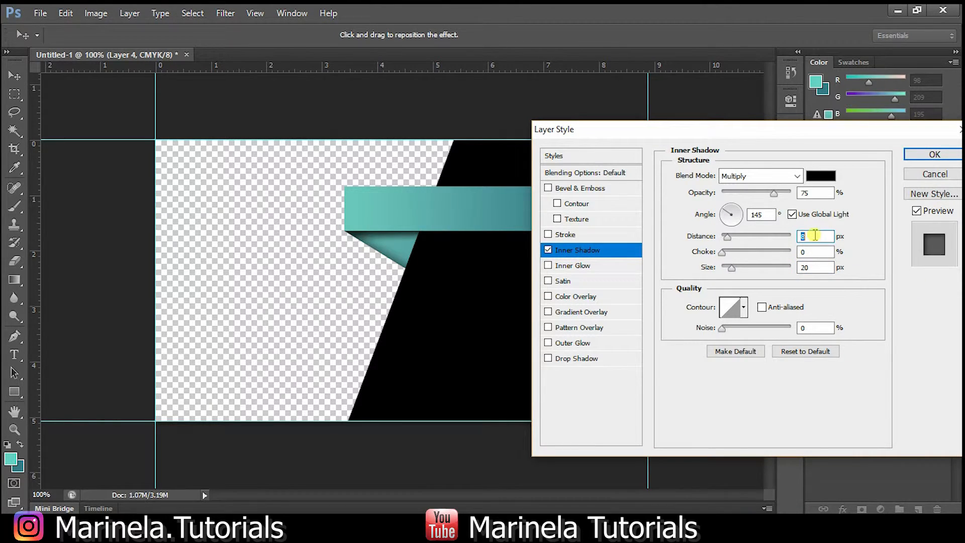
{"action": "left_click", "coordinate": [931, 155]}
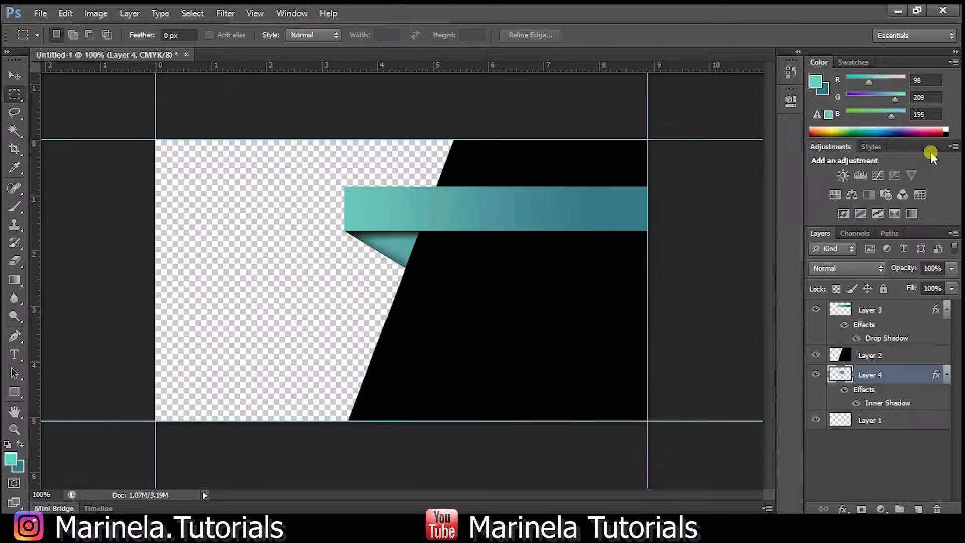
Add an inner shadow to Layer 3's ribbon bar: Normal blend, 53% opacity, 23 px size.
{"action": "left_click", "coordinate": [900, 311]}
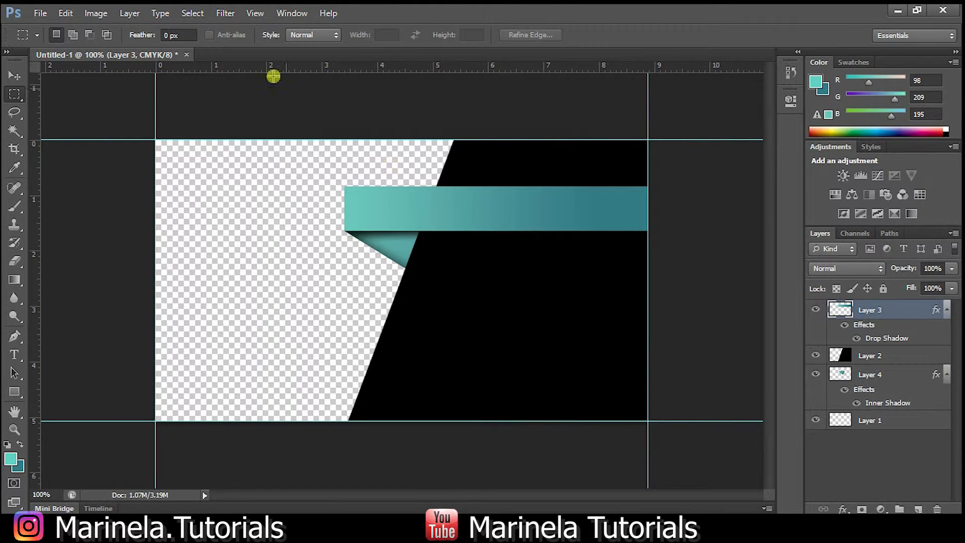
{"action": "left_click", "coordinate": [99, 14]}
{"action": "mouse_move", "coordinate": [147, 89]}
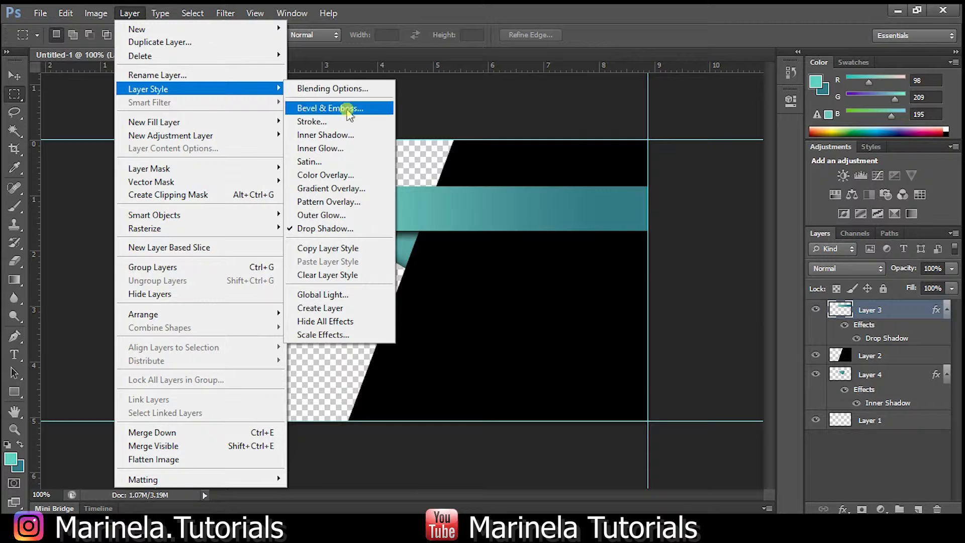
{"action": "left_click", "coordinate": [350, 148]}
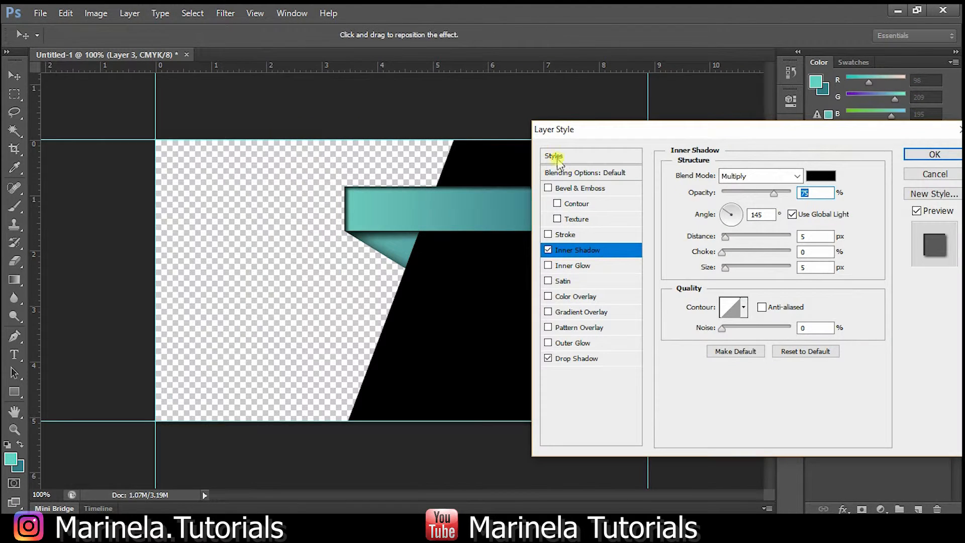
{"action": "left_click", "coordinate": [758, 176]}
{"action": "left_click", "coordinate": [744, 12]}
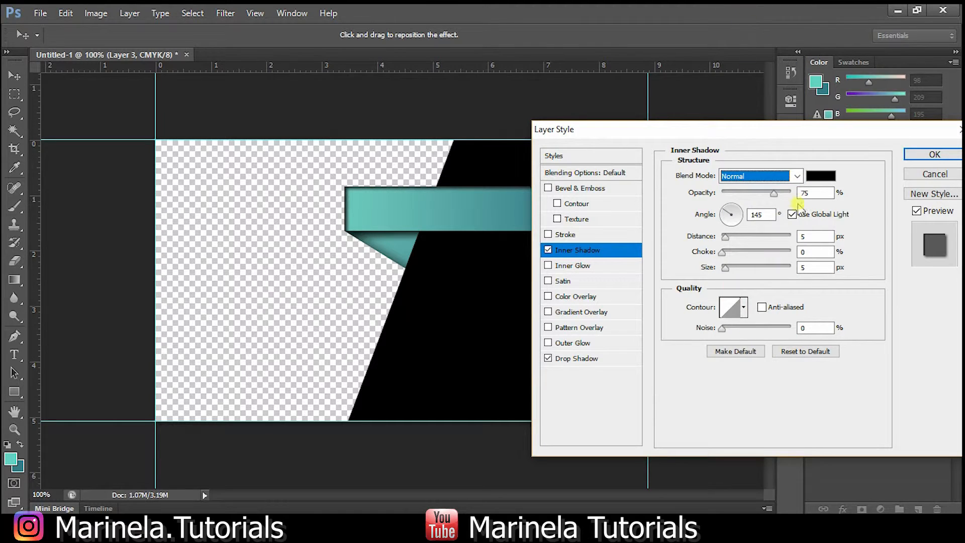
{"action": "double_click", "coordinate": [811, 267]}
{"action": "type", "text": "13"}
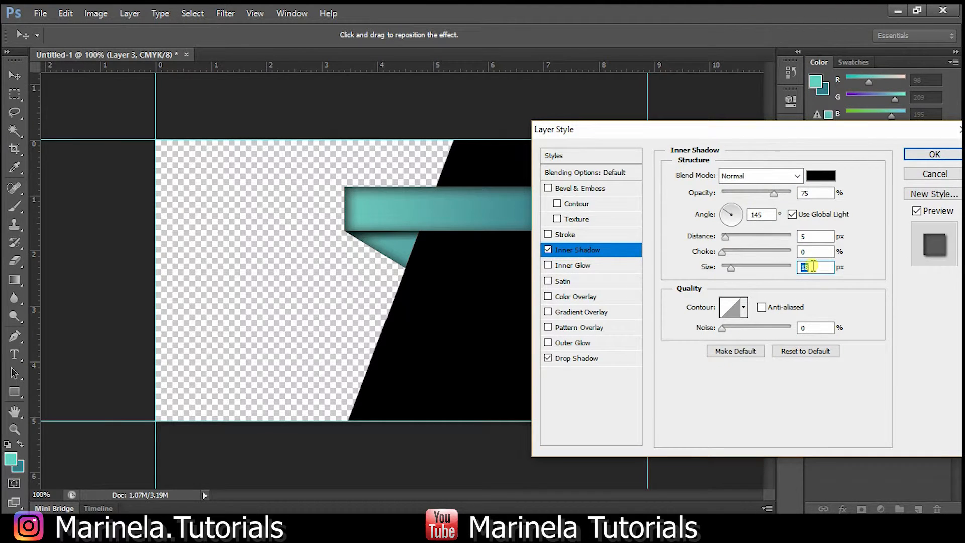
{"action": "key", "text": "shift+Up"}
{"action": "left_click", "coordinate": [758, 195]}
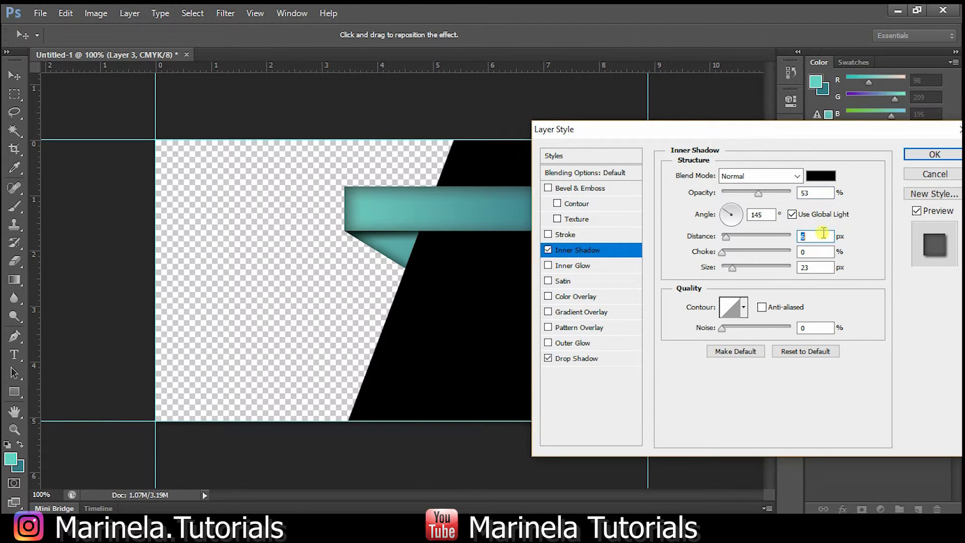
{"action": "left_click", "coordinate": [934, 155]}
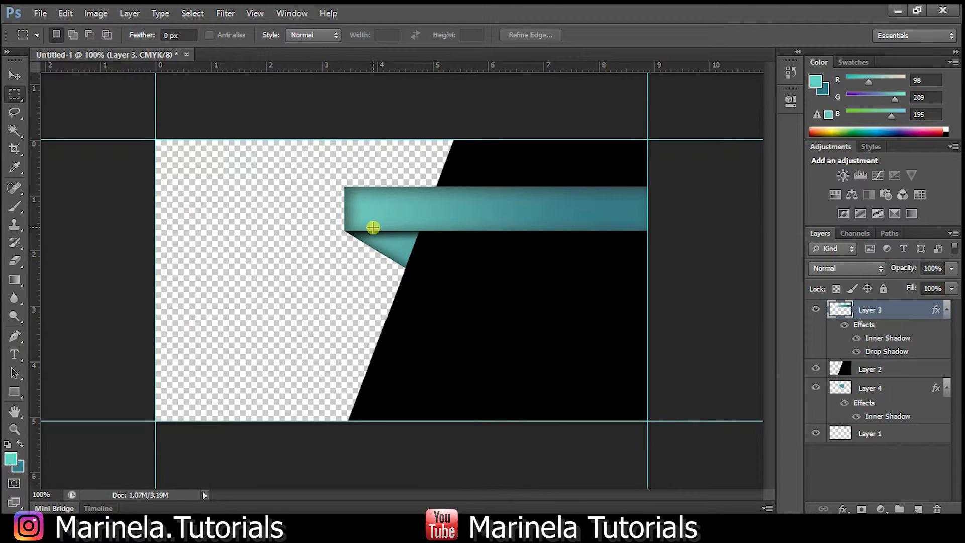
{"action": "left_click", "coordinate": [14, 355]}
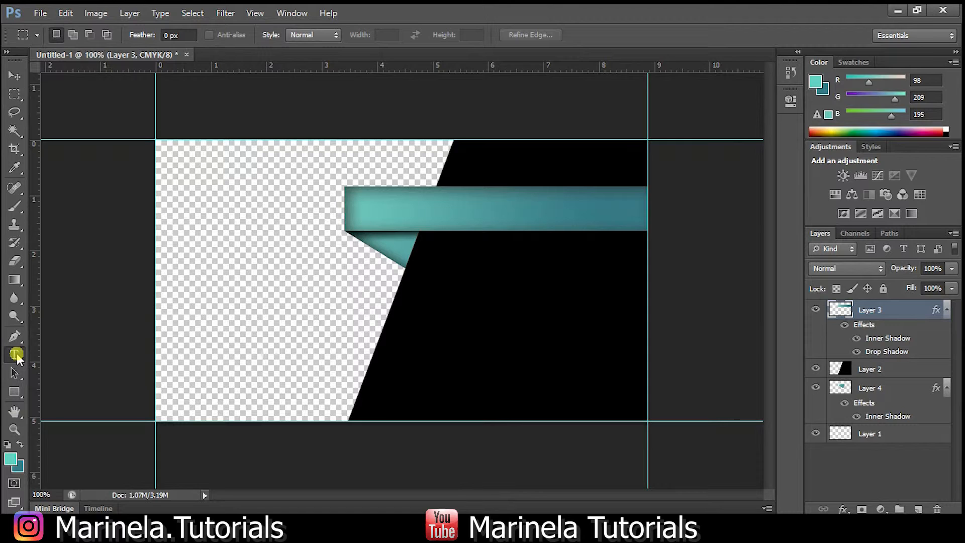
Type the title 'Marinela Tutorials' and move it onto the teal ribbon.
{"action": "left_click", "coordinate": [368, 212]}
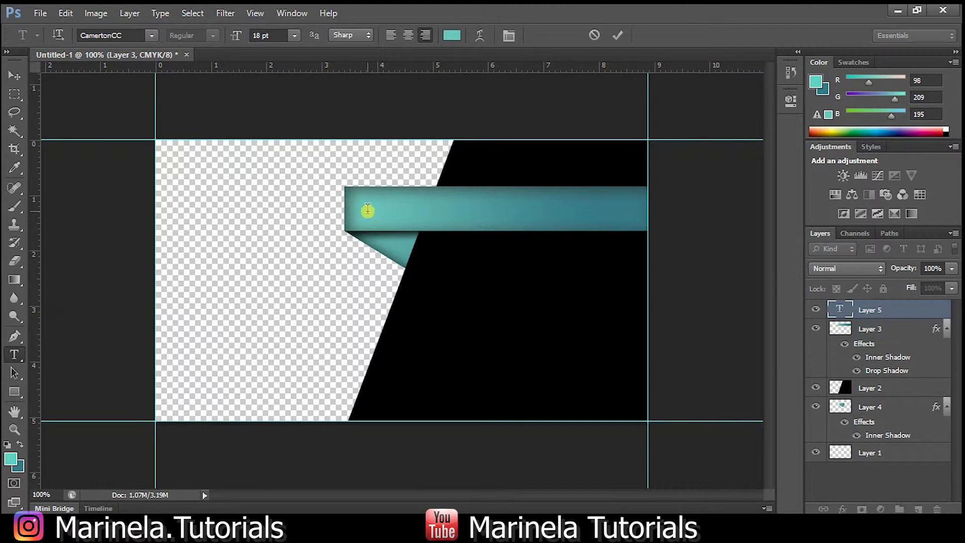
{"action": "type", "text": "Marinela"}
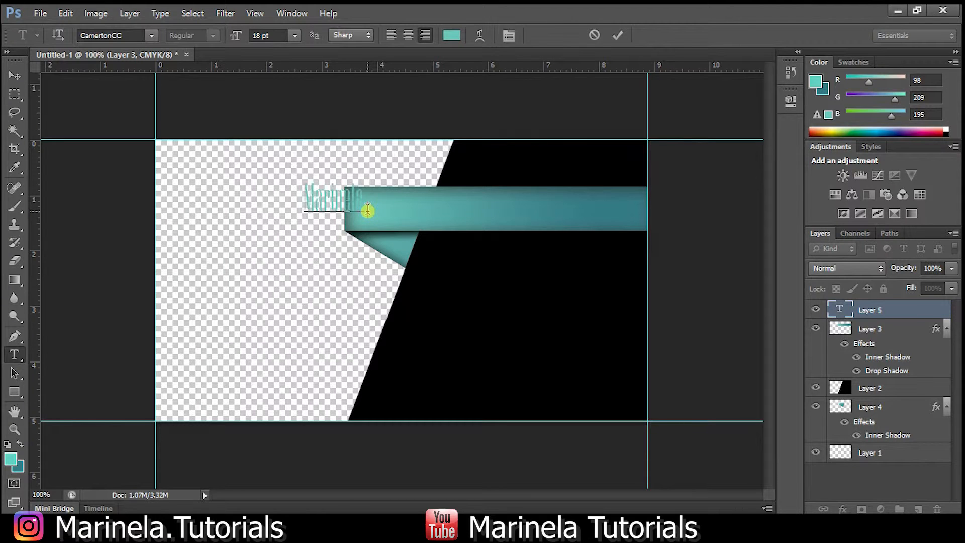
{"action": "type", "text": " Tutorials"}
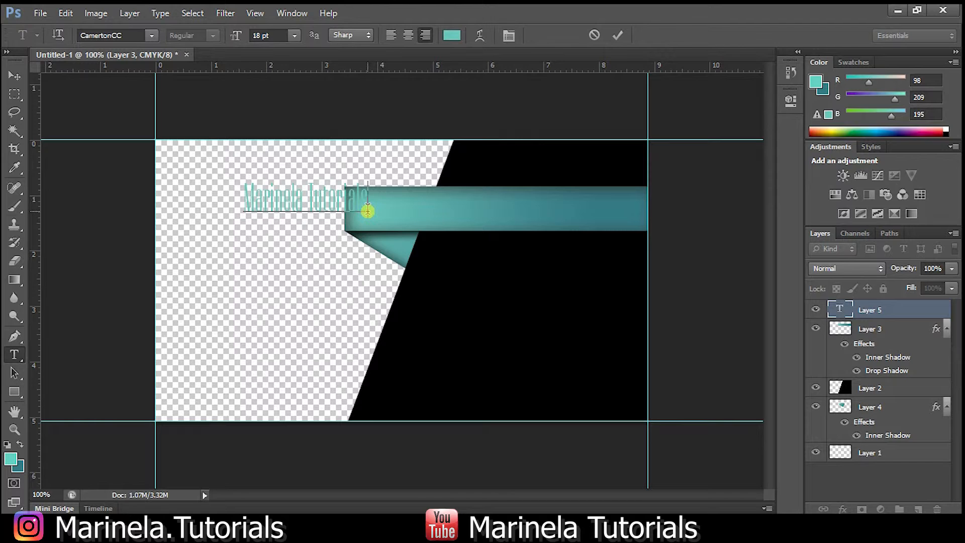
{"action": "left_click", "coordinate": [14, 75]}
{"action": "left_click_drag", "start_coordinate": [287, 197], "coordinate": [491, 208]}
Add the text 'Manager' and place it under the ribbon on the black area.
{"action": "left_click", "coordinate": [15, 355]}
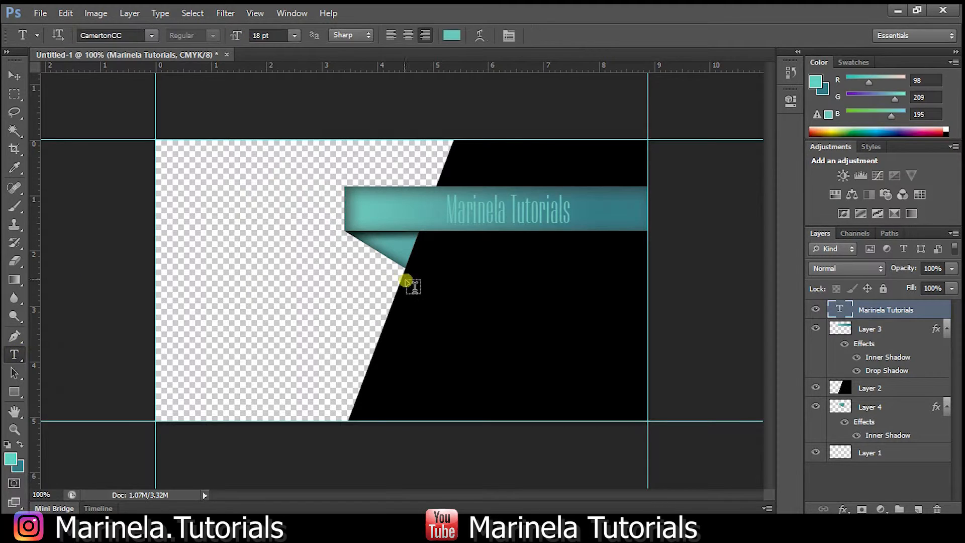
{"action": "left_click", "coordinate": [428, 286]}
{"action": "type", "text": "Ma"}
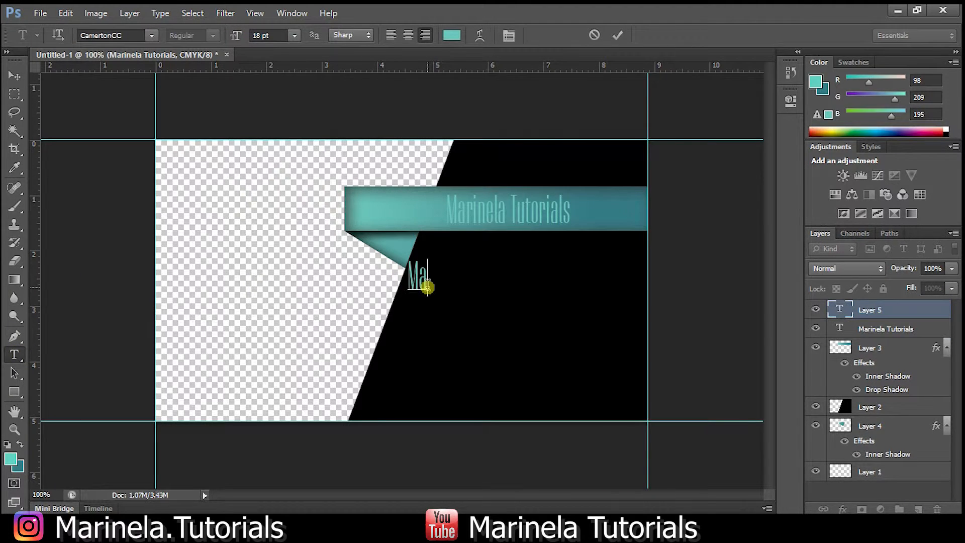
{"action": "type", "text": "nager"}
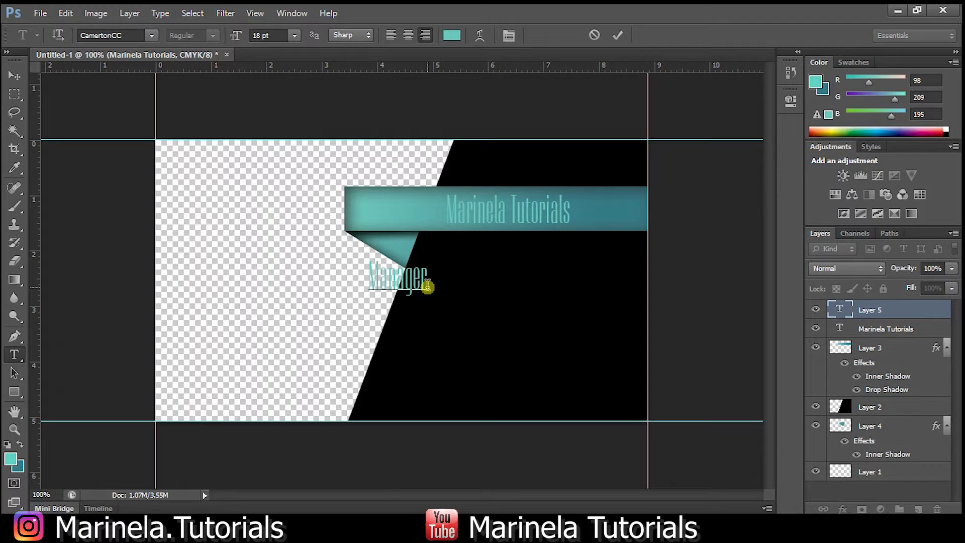
{"action": "left_click", "coordinate": [19, 79]}
{"action": "left_click_drag", "start_coordinate": [408, 275], "coordinate": [521, 261]}
Set the title to Broadway at 14 pt and shift it right onto the ribbon.
{"action": "left_click", "coordinate": [15, 353]}
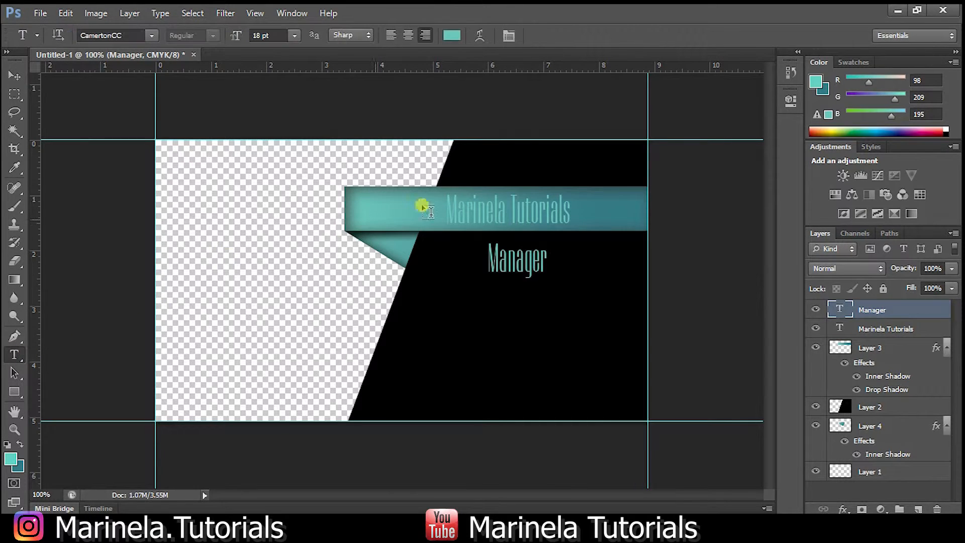
{"action": "triple_click", "coordinate": [491, 201]}
{"action": "left_click", "coordinate": [108, 35]}
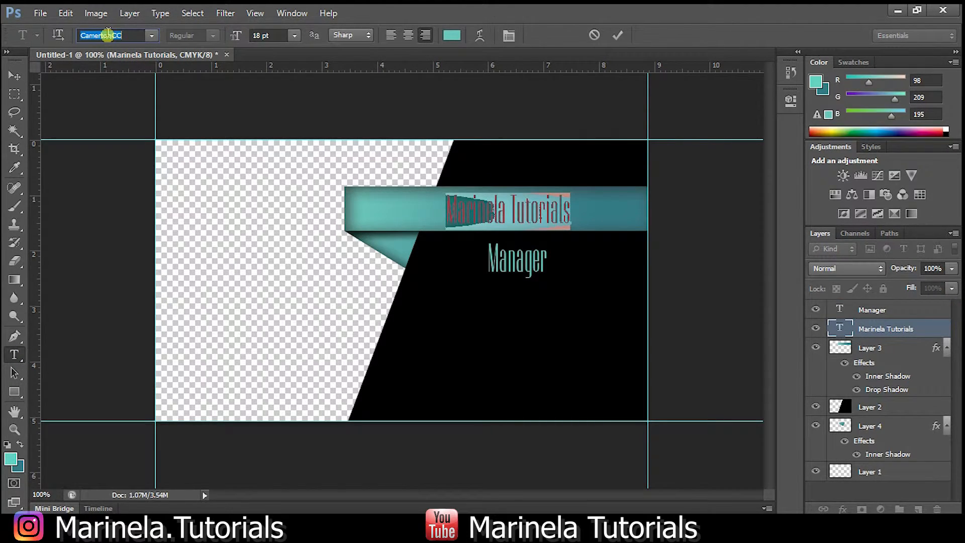
{"action": "type", "text": "Broadway"}
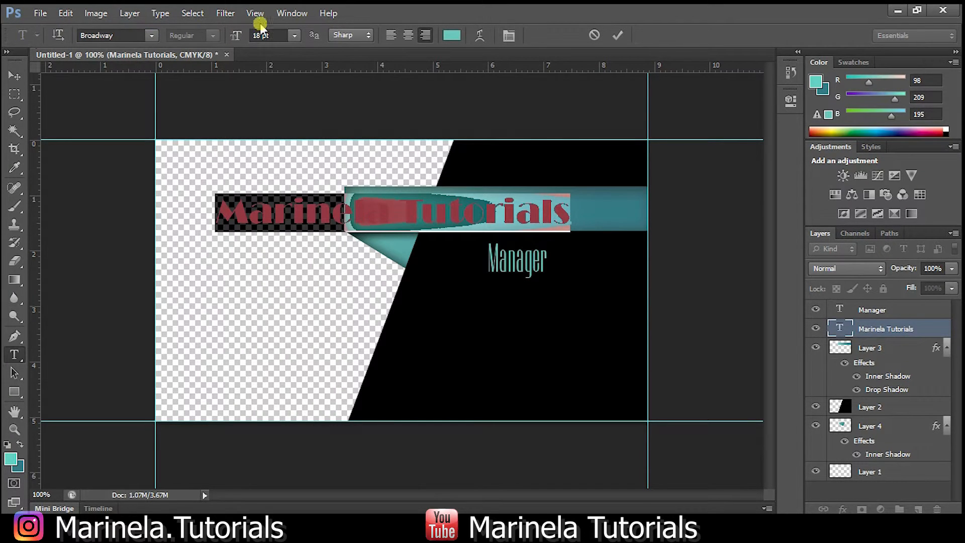
{"action": "left_click", "coordinate": [295, 35]}
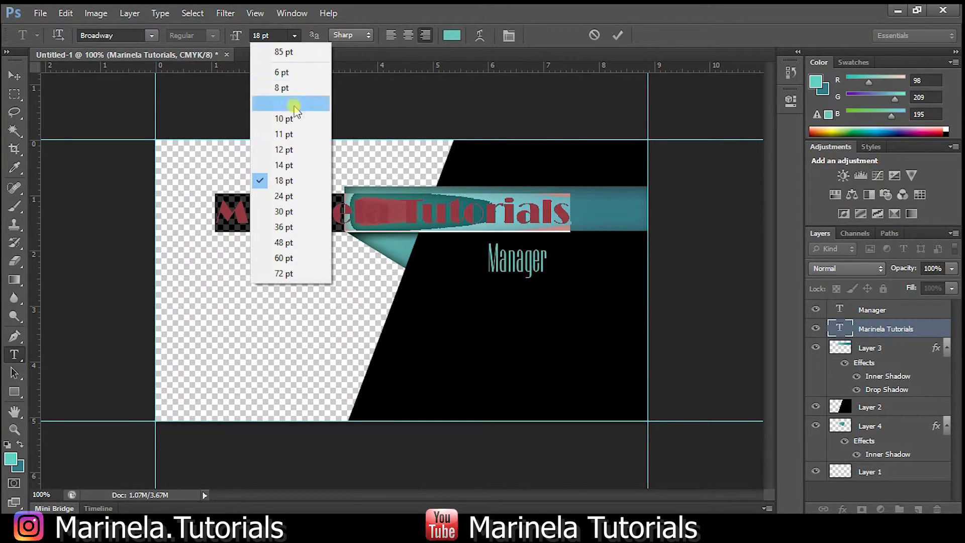
{"action": "left_click", "coordinate": [290, 165]}
{"action": "left_click", "coordinate": [14, 75]}
{"action": "left_click_drag", "start_coordinate": [348, 206], "coordinate": [413, 203]}
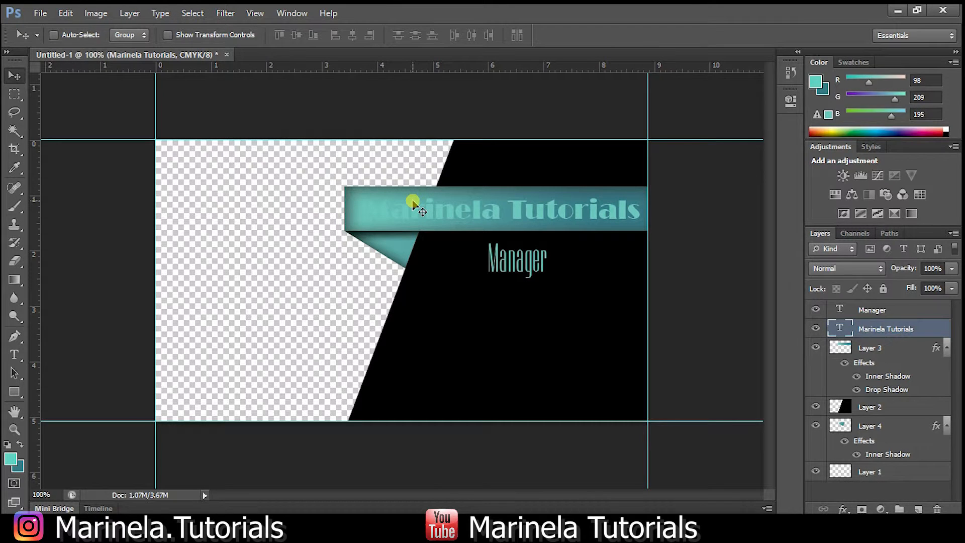
{"action": "left_click", "coordinate": [130, 14]}
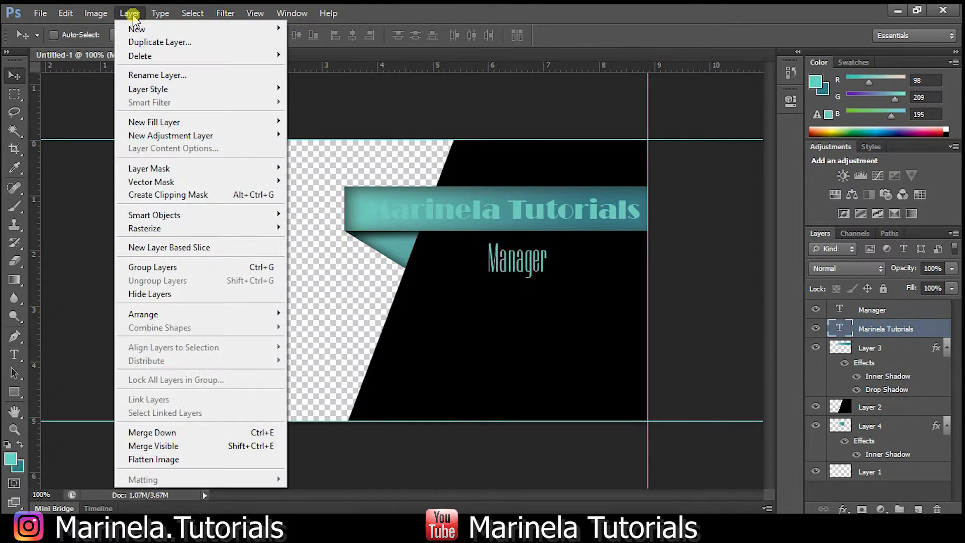
Outline the Marinela Tutorials lettering with a 1 px black stroke.
{"action": "mouse_move", "coordinate": [181, 89]}
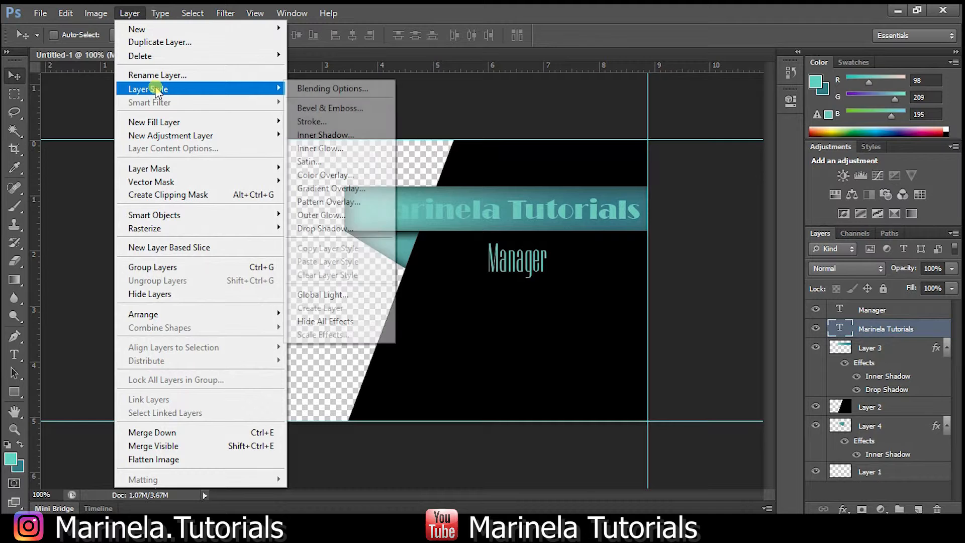
{"action": "left_click", "coordinate": [321, 121]}
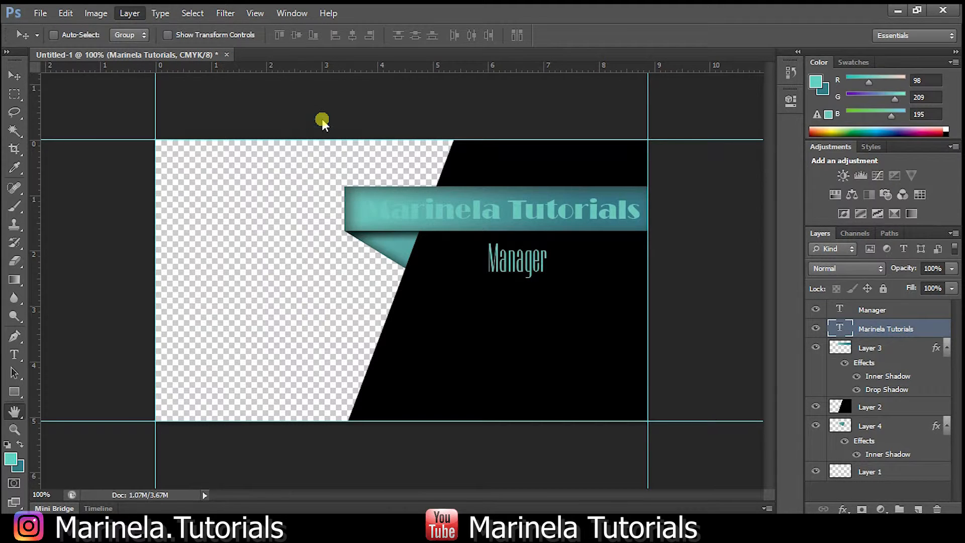
{"action": "key", "text": "Down"}
{"action": "key", "text": "Down"}
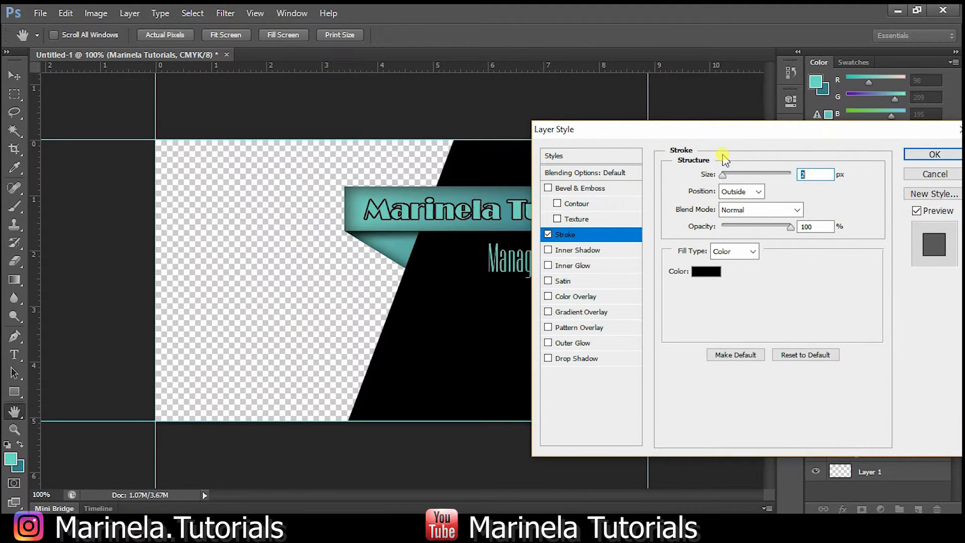
{"action": "left_click", "coordinate": [922, 153]}
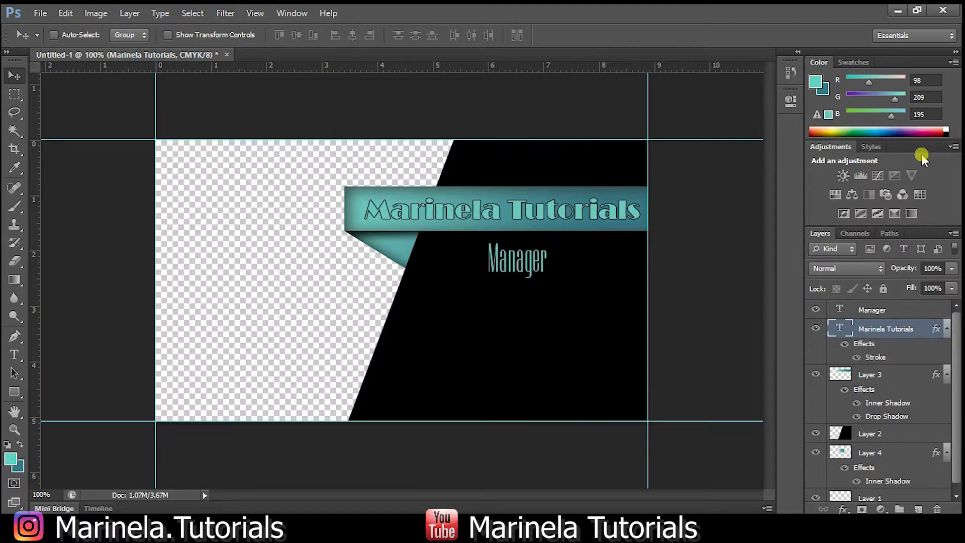
{"action": "left_click", "coordinate": [130, 14]}
Give the Marinela Tutorials title a Multiply drop shadow at 75% opacity, 5 px distance and 5 px size.
{"action": "mouse_move", "coordinate": [148, 88]}
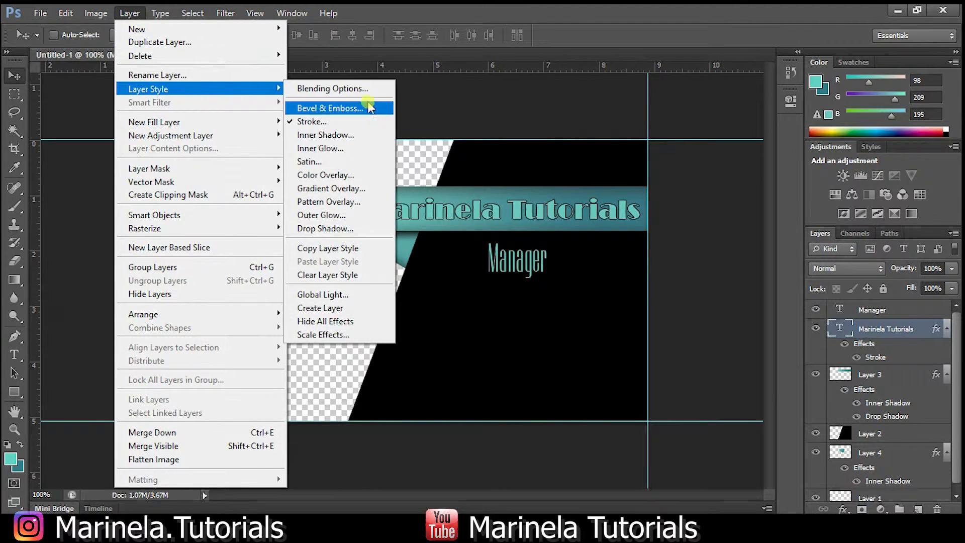
{"action": "left_click", "coordinate": [343, 230]}
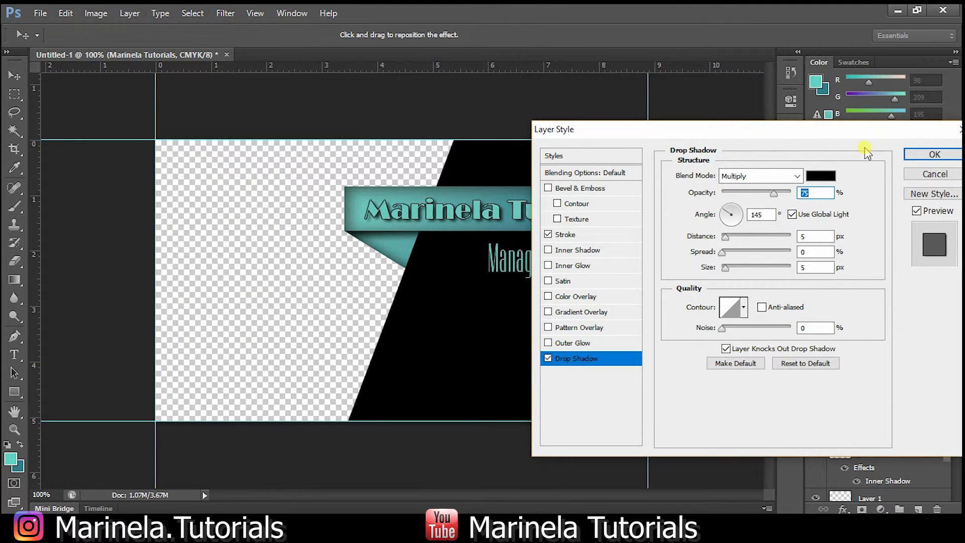
{"action": "left_click", "coordinate": [918, 155]}
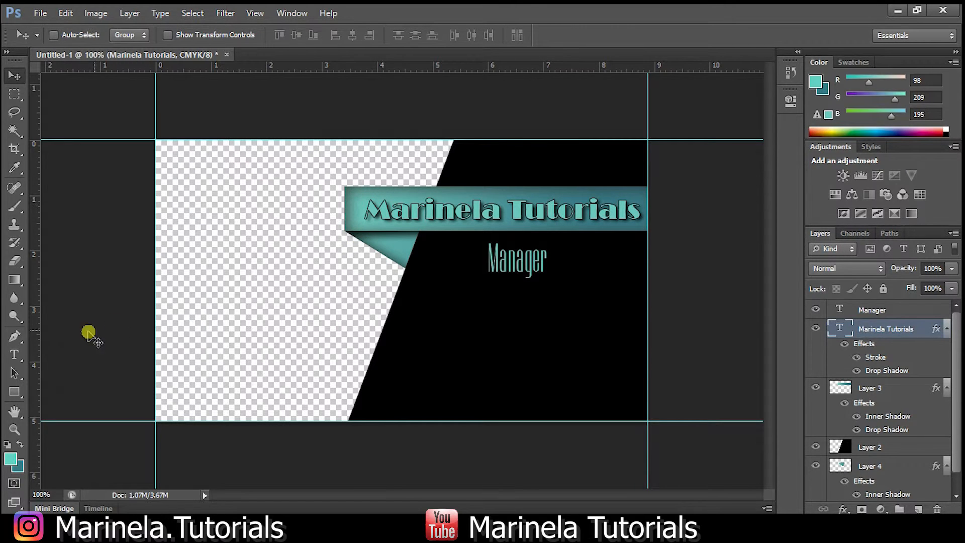
{"action": "left_click", "coordinate": [14, 355]}
Change the Manager text's font to DS StandartCyr, after first trying Candara.
{"action": "double_click", "coordinate": [503, 258]}
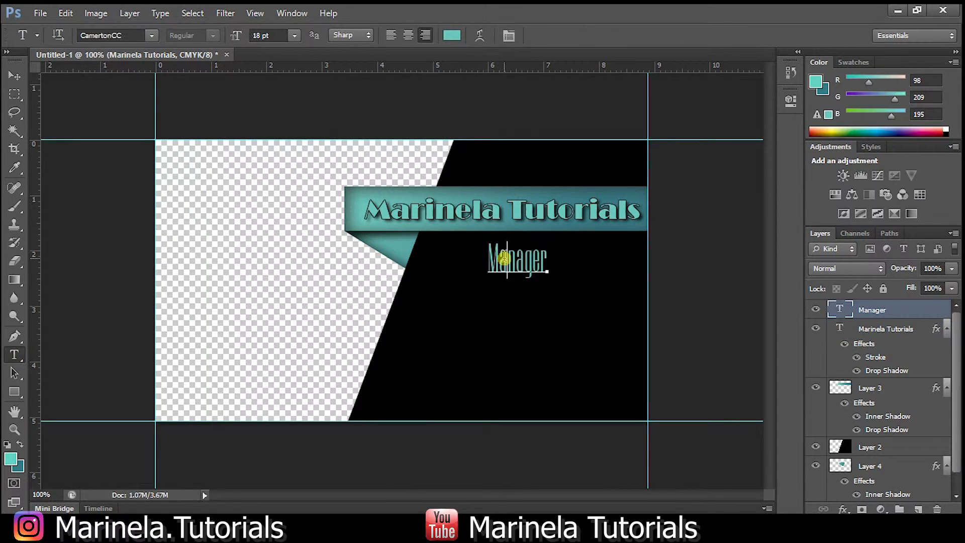
{"action": "left_click", "coordinate": [151, 36]}
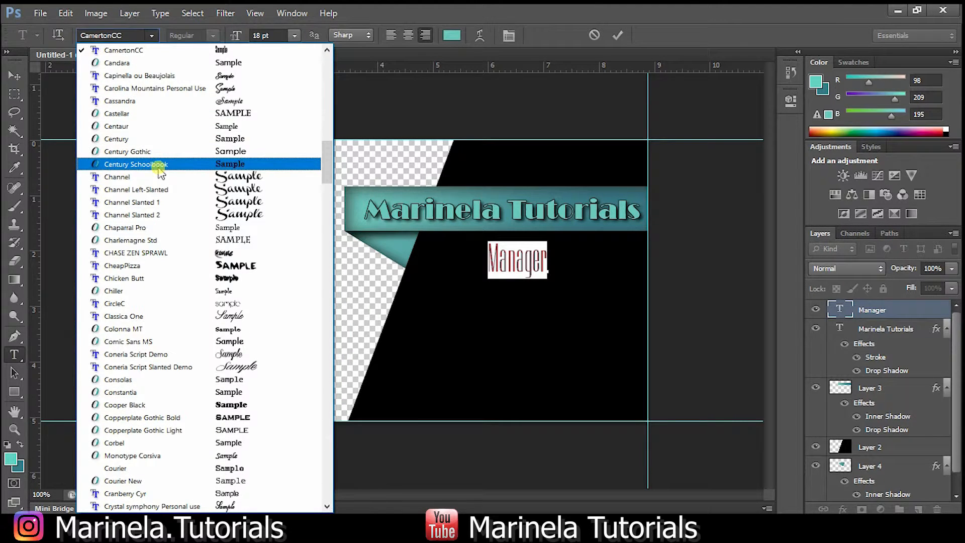
{"action": "left_click", "coordinate": [180, 62]}
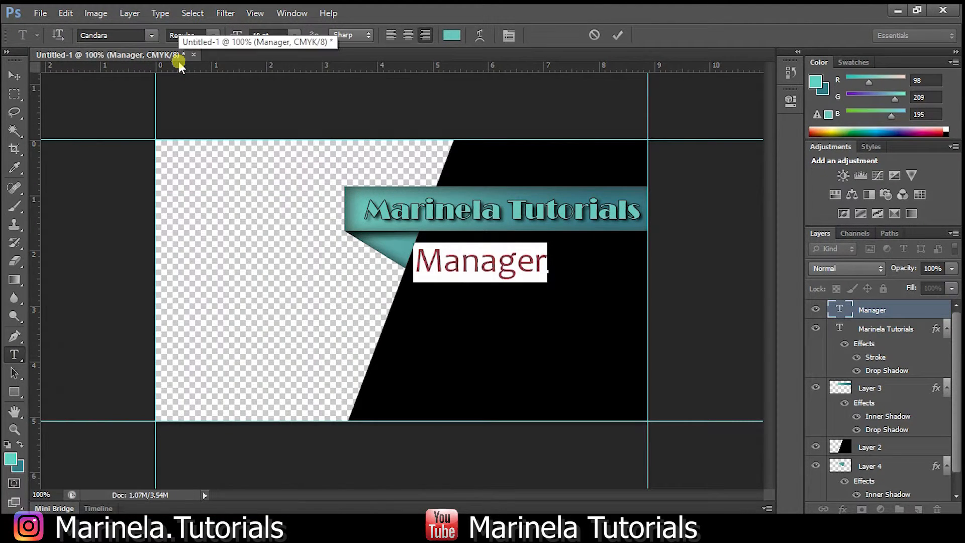
{"action": "left_click", "coordinate": [155, 35]}
{"action": "scroll", "coordinate": [161, 276], "scroll_direction": "down", "scroll_amount": 5}
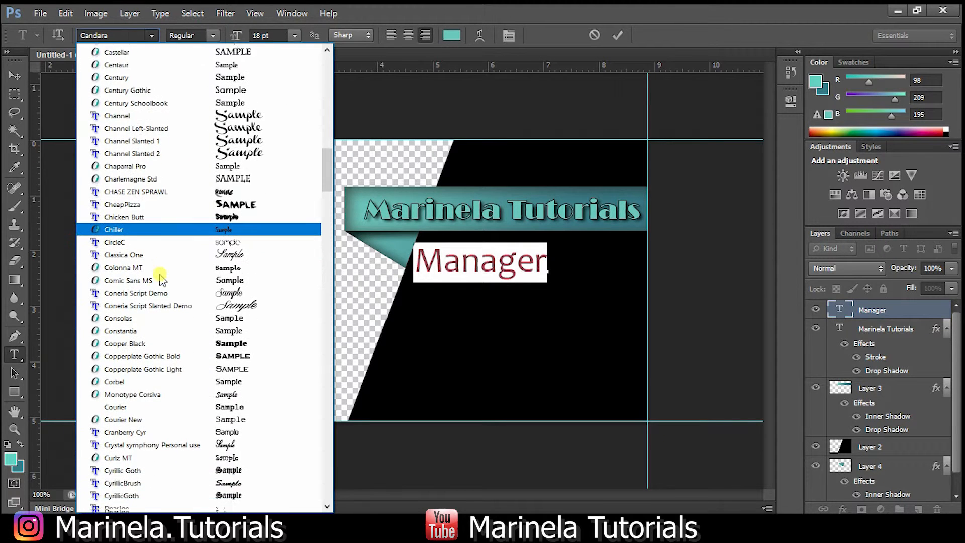
{"action": "scroll", "coordinate": [160, 278], "scroll_direction": "down", "scroll_amount": 8}
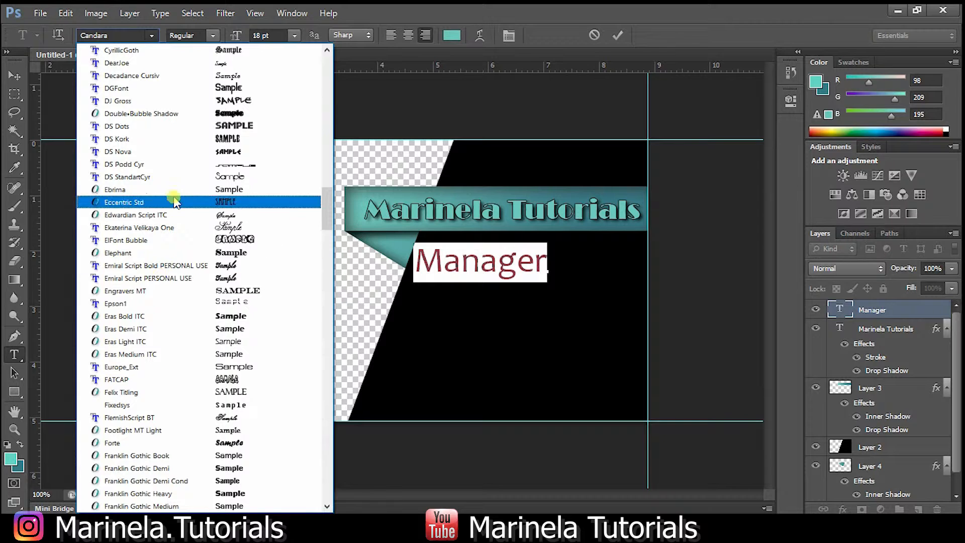
{"action": "left_click", "coordinate": [165, 176]}
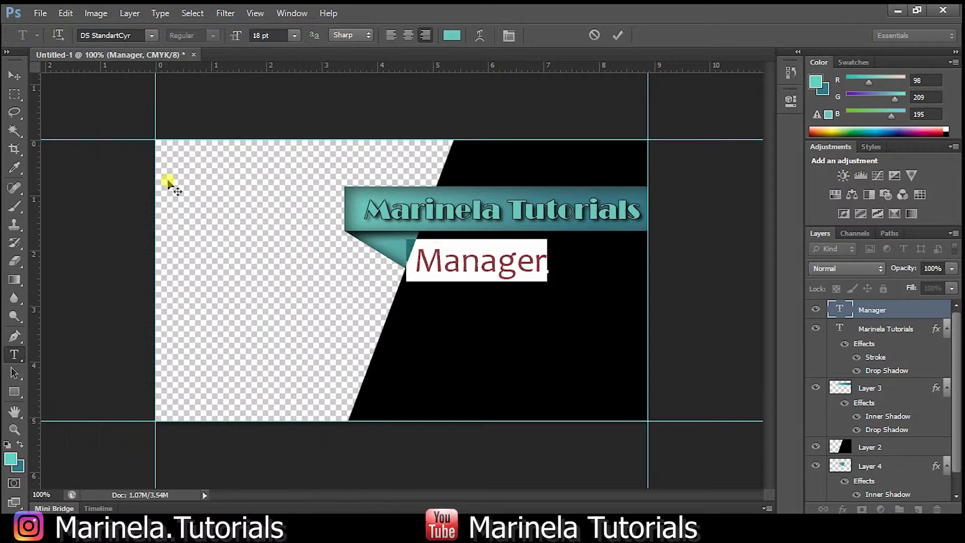
Nudge the Manager text right and slightly up under the ribbon.
{"action": "left_click", "coordinate": [10, 80]}
{"action": "key", "text": "shift+Right"}
{"action": "key", "text": "shift+Right"}
{"action": "key", "text": "shift+Right"}
{"action": "key", "text": "shift+Right"}
{"action": "key", "text": "shift+Right"}
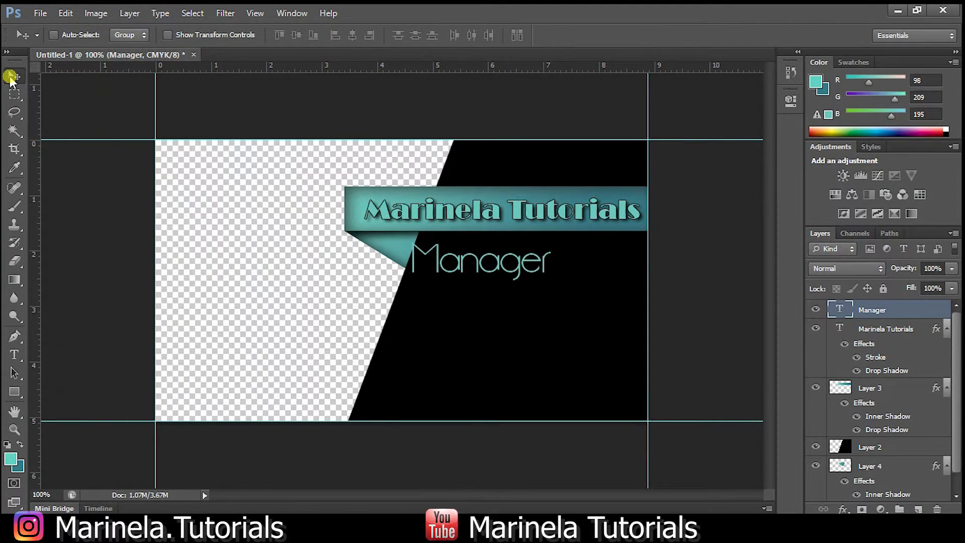
{"action": "key", "text": "shift+Right"}
{"action": "key", "text": "shift+Right"}
{"action": "key", "text": "shift+Right"}
{"action": "key", "text": "shift+Right"}
{"action": "key", "text": "shift+Right"}
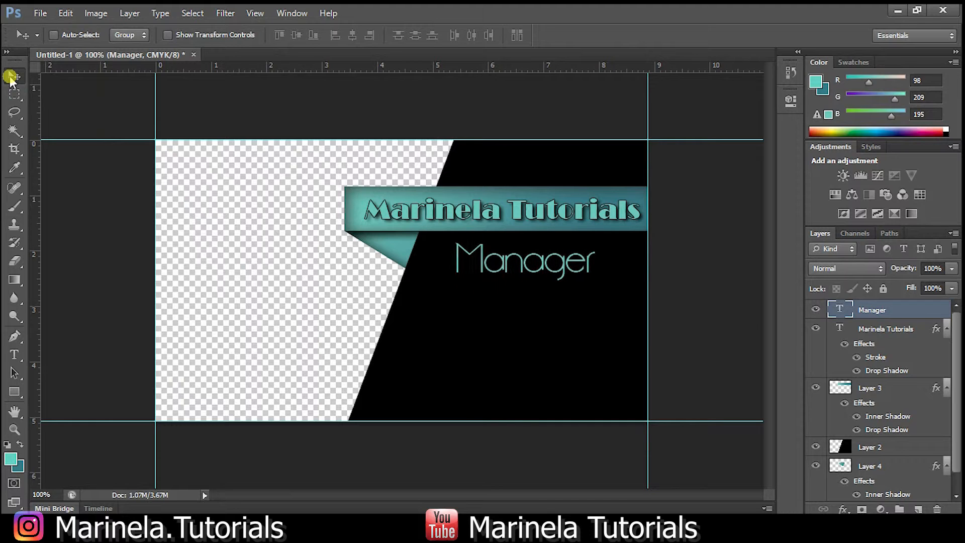
{"action": "key", "text": "shift+Right"}
{"action": "key", "text": "Up"}
{"action": "key", "text": "Up"}
{"action": "key", "text": "Up"}
{"action": "key", "text": "Up"}
{"action": "key", "text": "Up"}
{"action": "key", "text": "Up"}
{"action": "key", "text": "Up"}
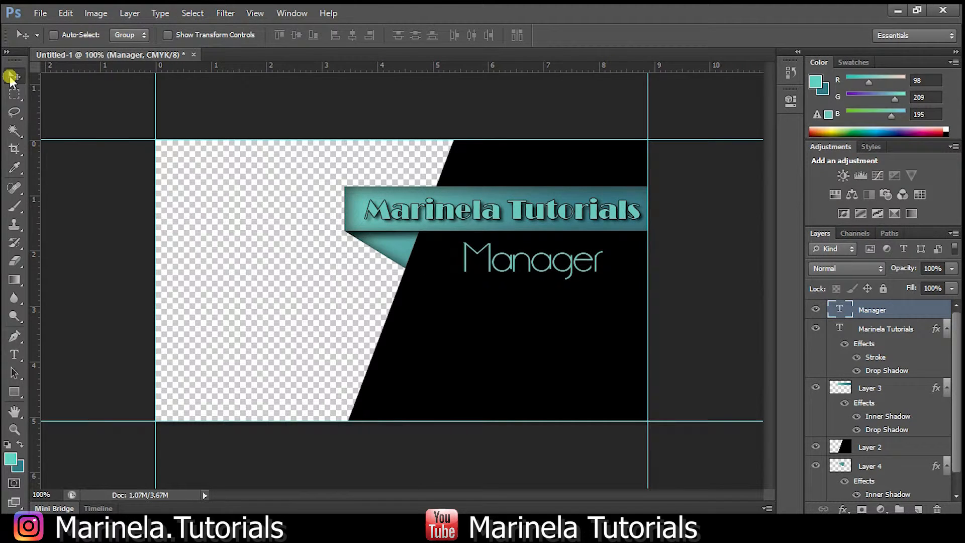
{"action": "key", "text": "Up"}
{"action": "key", "text": "Up"}
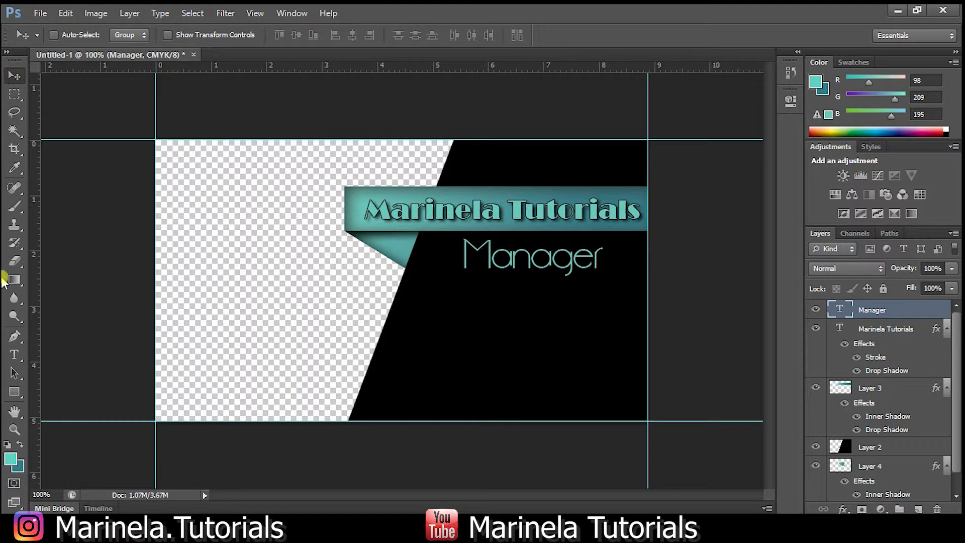
{"action": "left_click", "coordinate": [14, 354]}
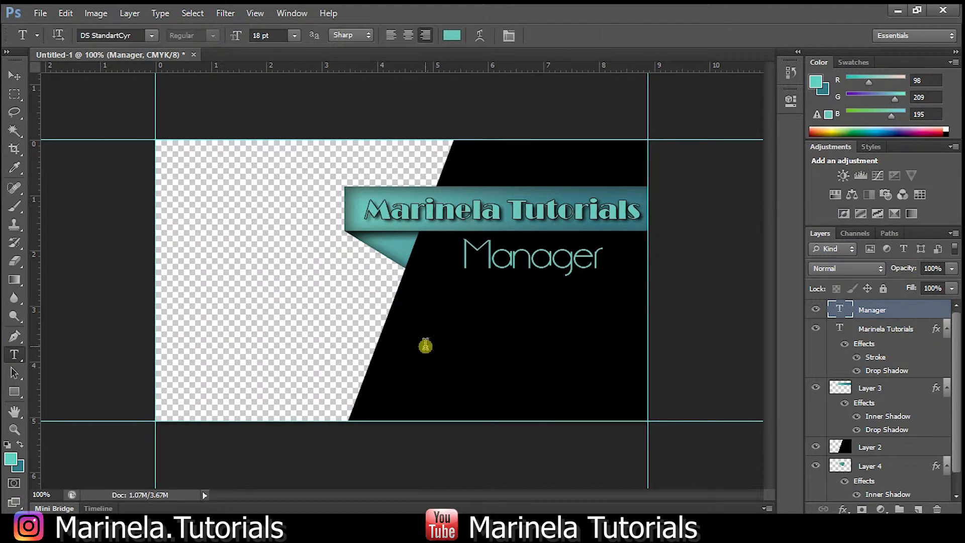
Start a new text layer below Manager with the 'Tel.:' line and the phone number.
{"action": "left_click", "coordinate": [425, 346]}
{"action": "type", "text": "Tel/"}
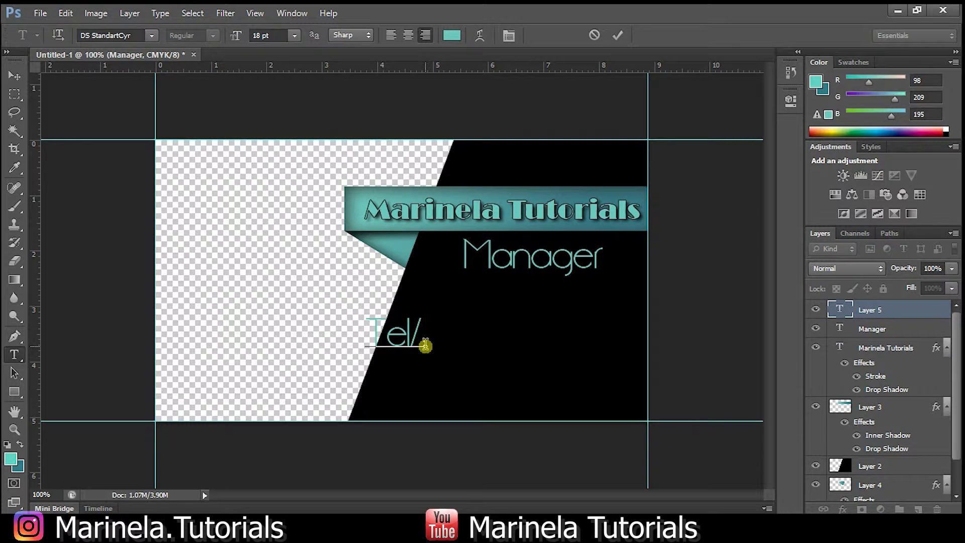
{"action": "key", "text": "BackSpace"}
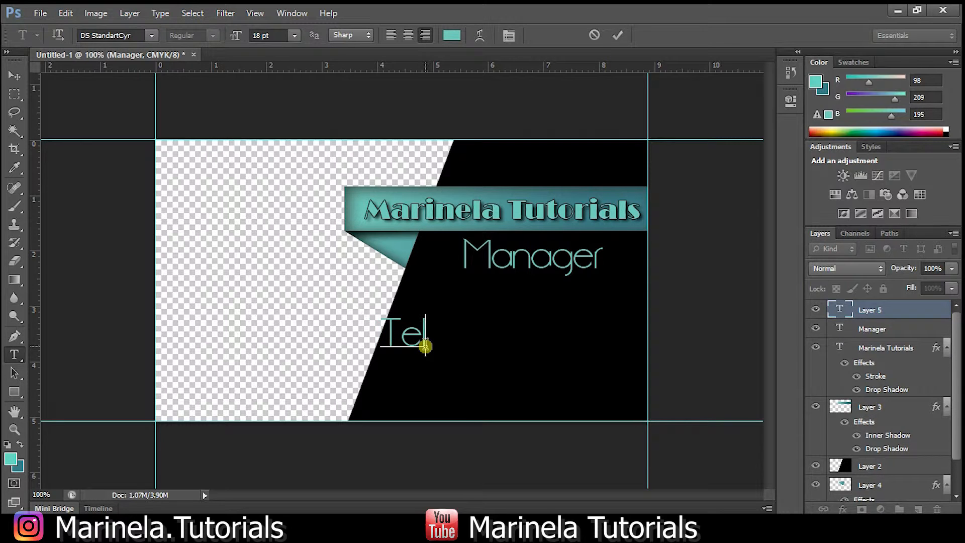
{"action": "type", "text": "/"}
{"action": "key", "text": "BackSpace"}
{"action": "type", "text": ".: 555 555"}
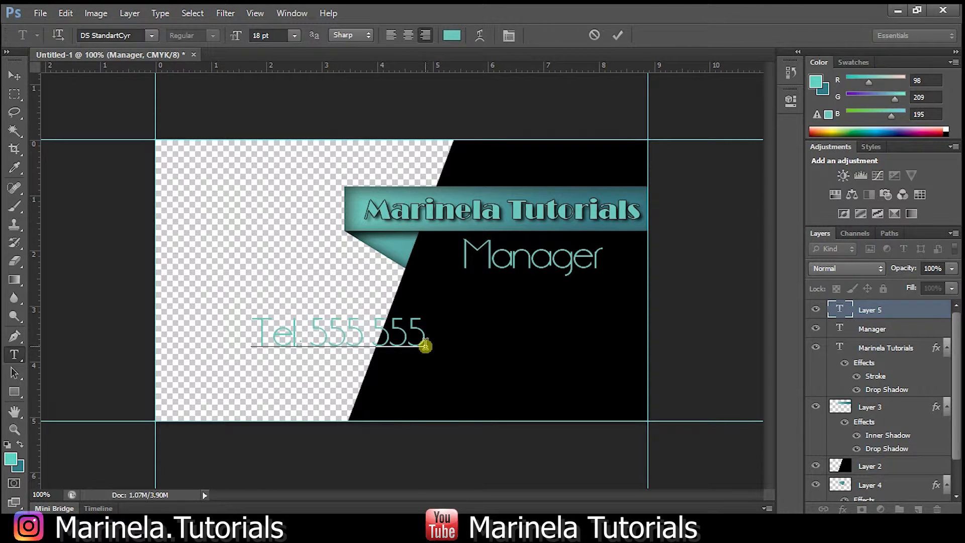
{"action": "type", "text": "off"}
Type the e-mail address on a second line, correcting typos, and select that line.
{"action": "key", "text": "BackSpace"}
{"action": "key", "text": "BackSpace"}
{"action": "type", "text": "ffice@marine"}
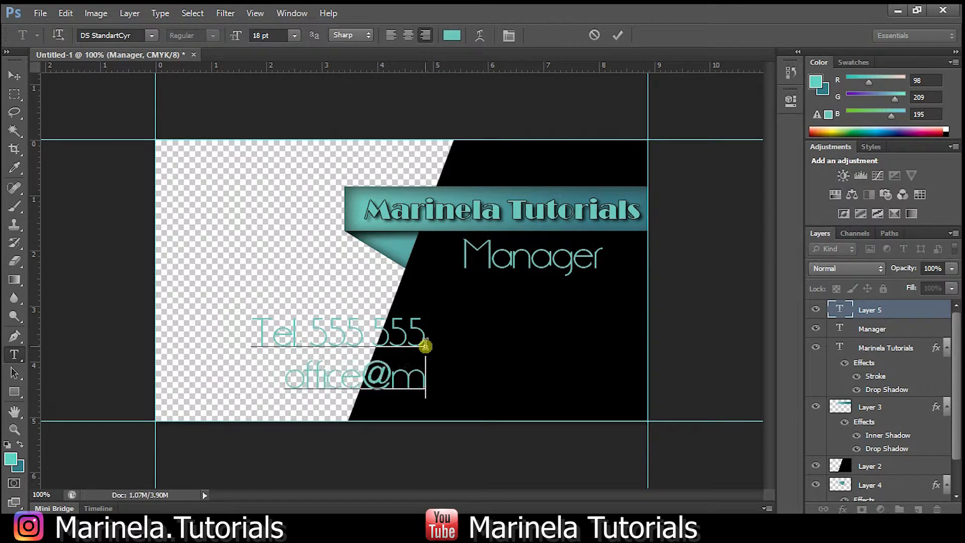
{"action": "key", "text": "BackSpace"}
{"action": "key", "text": "BackSpace"}
{"action": "key", "text": "BackSpace"}
{"action": "key", "text": "BackSpace"}
{"action": "key", "text": "BackSpace"}
{"action": "key", "text": "BackSpace"}
{"action": "key", "text": "BackSpace"}
{"action": "key", "text": "BackSpace"}
{"action": "key", "text": "BackSpace"}
{"action": "key", "text": "BackSpace"}
{"action": "key", "text": "BackSpace"}
{"action": "key", "text": "BackSpace"}
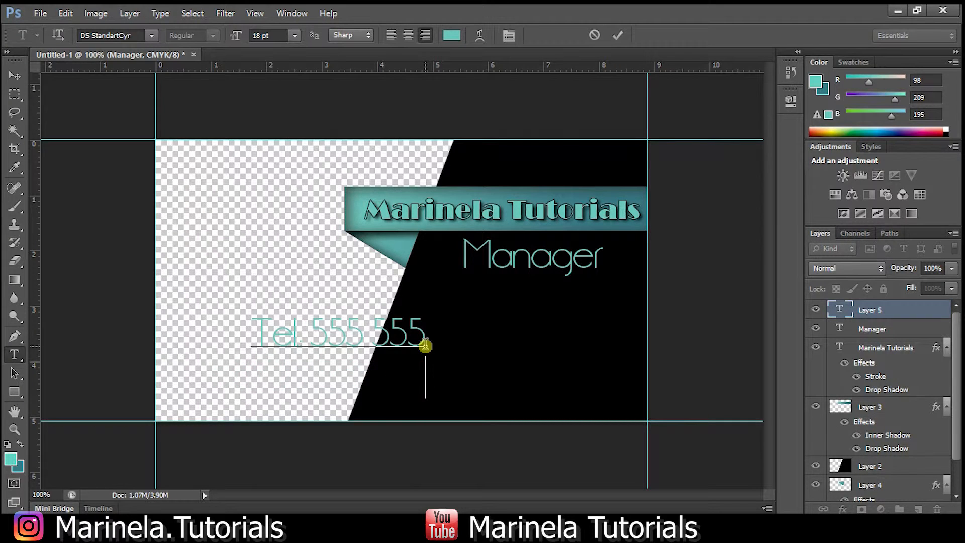
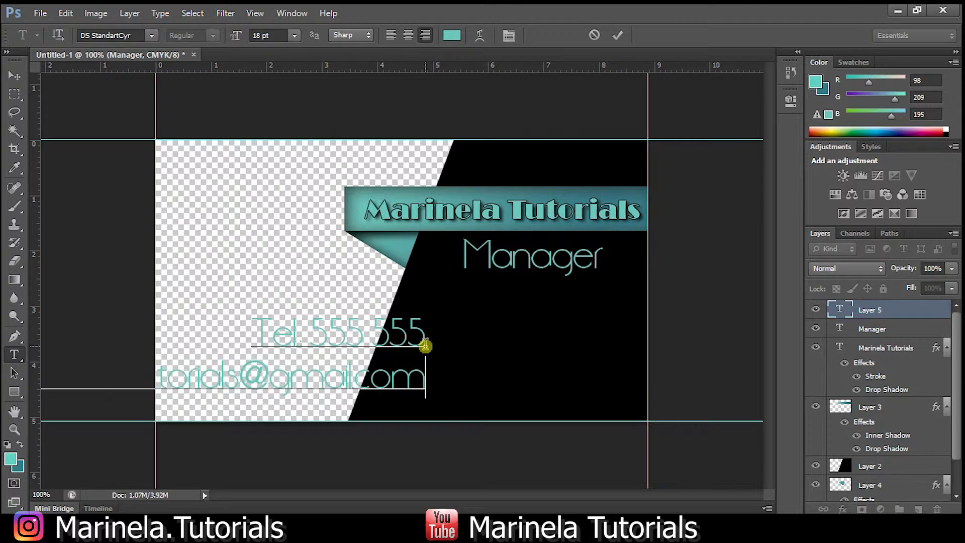
{"action": "left_click_drag", "start_coordinate": [425, 381], "coordinate": [40, 378]}
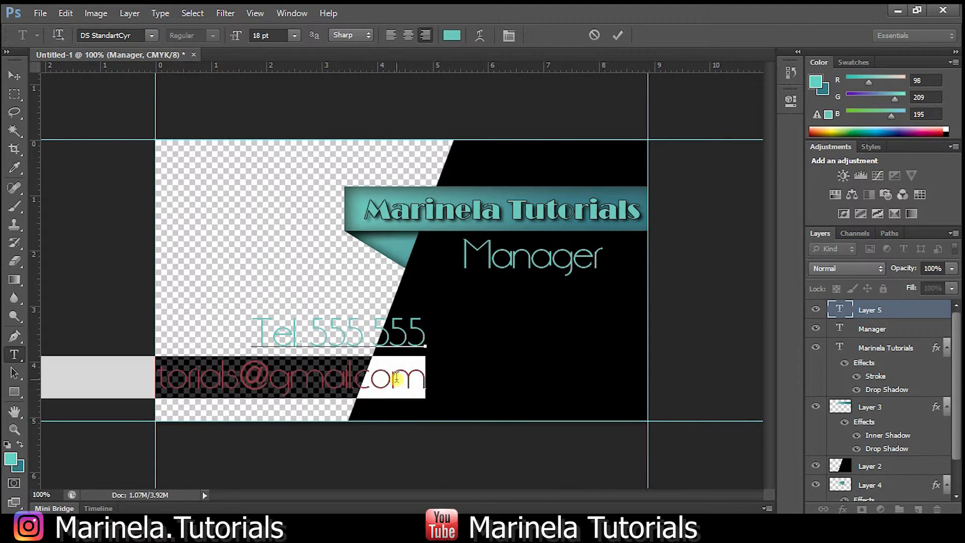
Set the e-mail line in the Elephant font at 9 pt.
{"action": "left_click", "coordinate": [128, 35]}
{"action": "key", "text": "Down"}
{"action": "key", "text": "Down"}
{"action": "key", "text": "Down"}
{"action": "key", "text": "Down"}
{"action": "key", "text": "Down"}
{"action": "key", "text": "Down"}
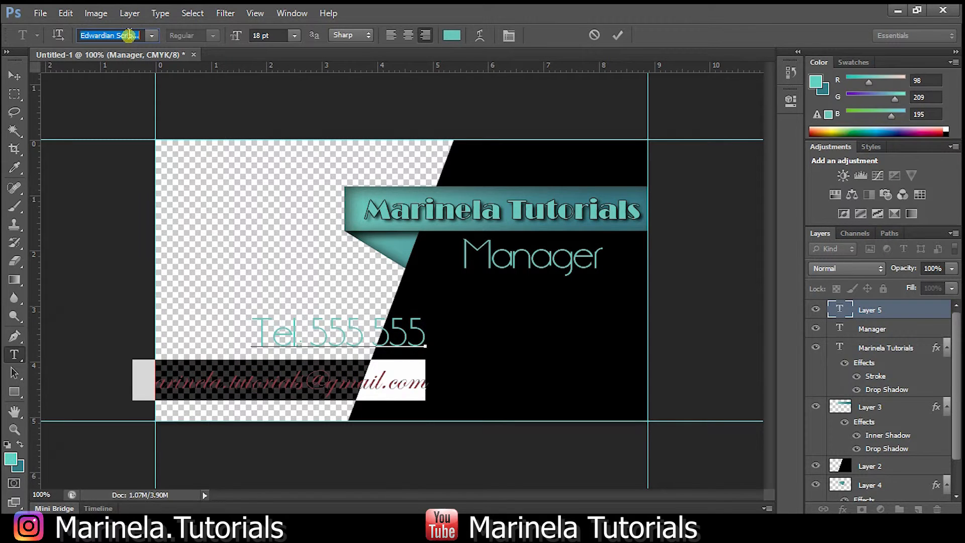
{"action": "key", "text": "Down"}
{"action": "key", "text": "Down"}
{"action": "key", "text": "Down"}
{"action": "key", "text": "Down"}
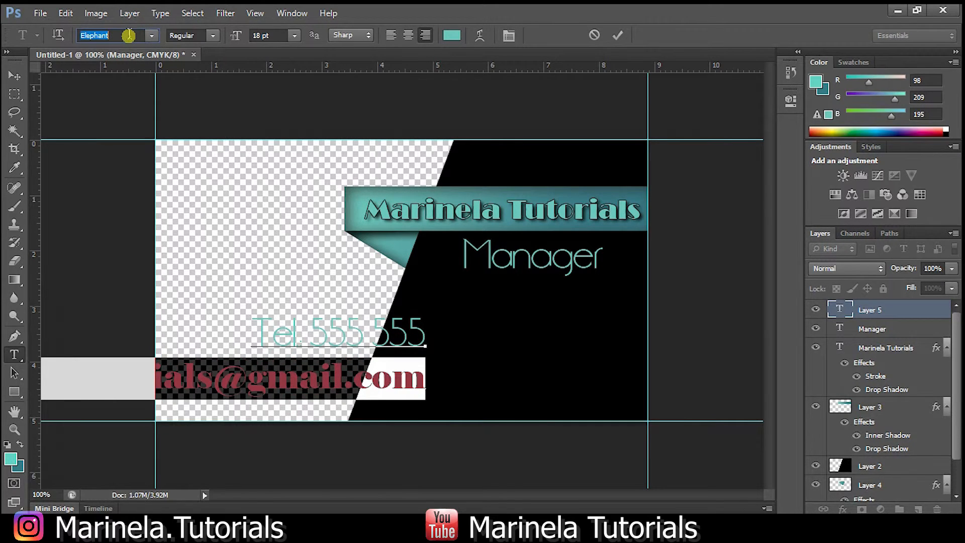
{"action": "key", "text": "Down"}
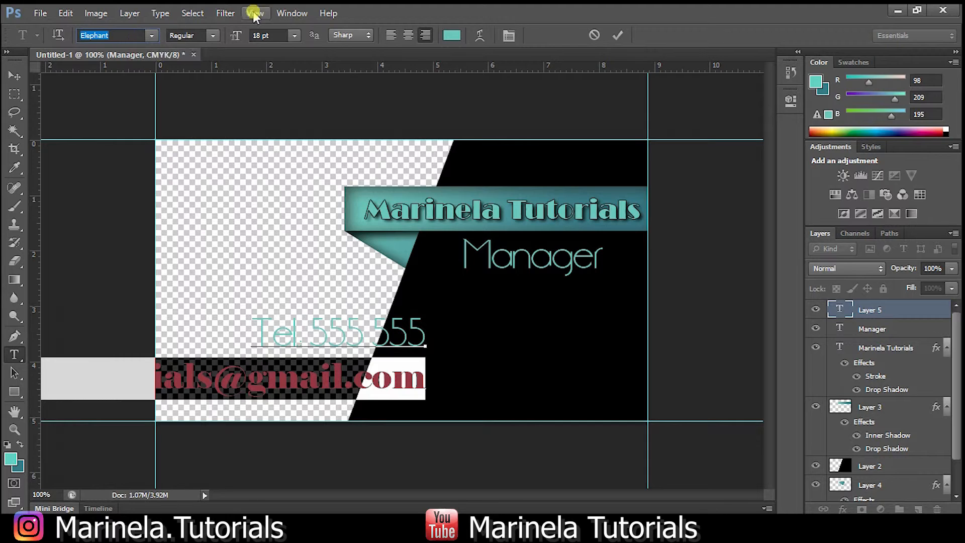
{"action": "left_click", "coordinate": [294, 35]}
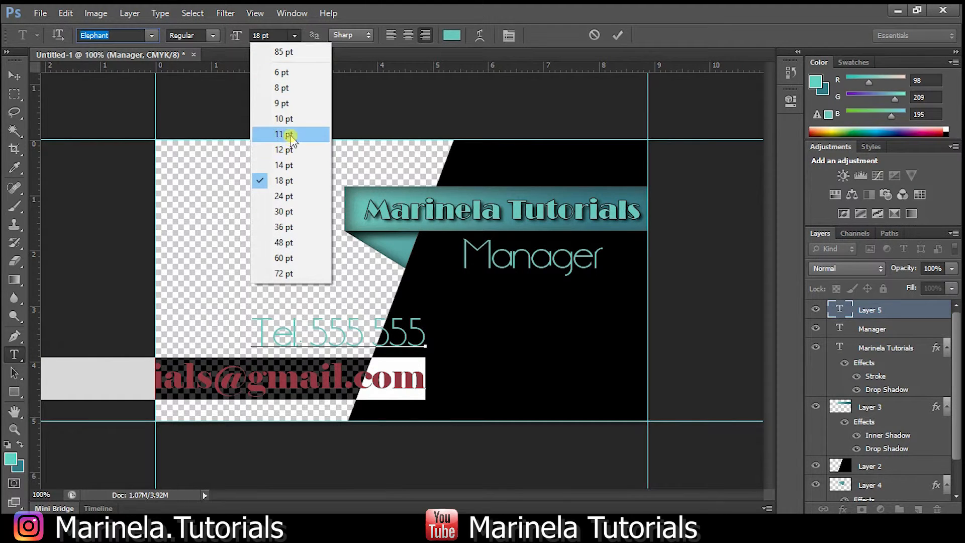
{"action": "left_click", "coordinate": [283, 134]}
{"action": "left_click", "coordinate": [294, 35]}
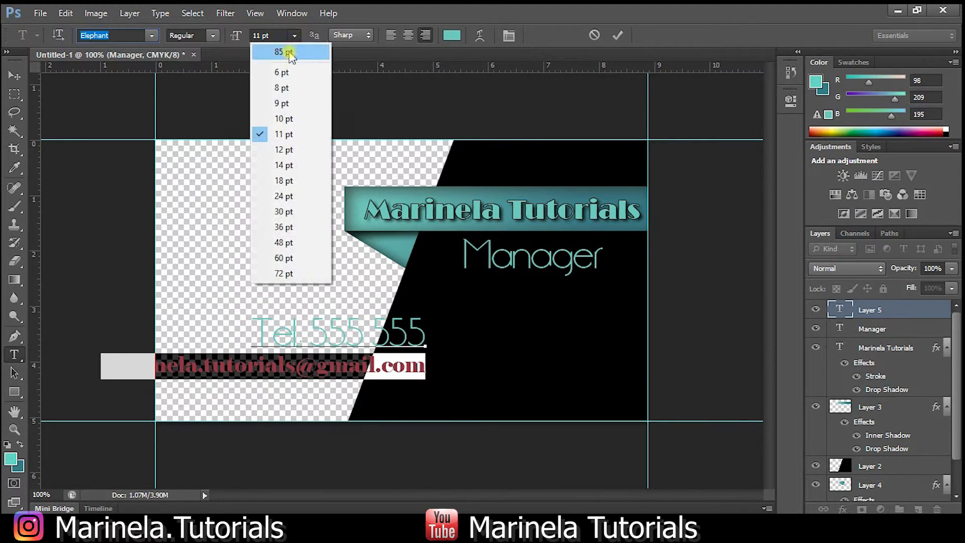
{"action": "left_click", "coordinate": [285, 100]}
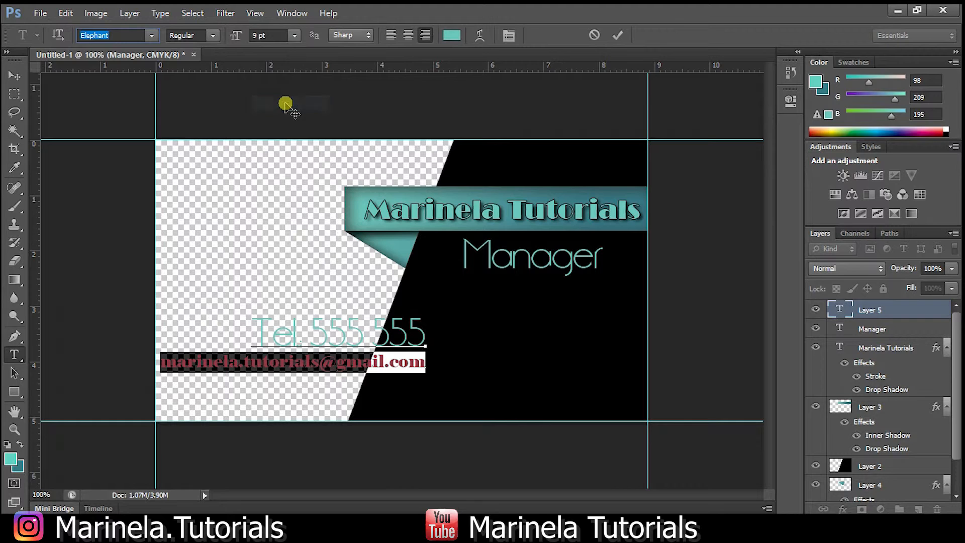
Drag the phone and e-mail text block right onto the black area.
{"action": "left_click", "coordinate": [15, 75]}
{"action": "left_click_drag", "start_coordinate": [423, 325], "coordinate": [602, 340]}
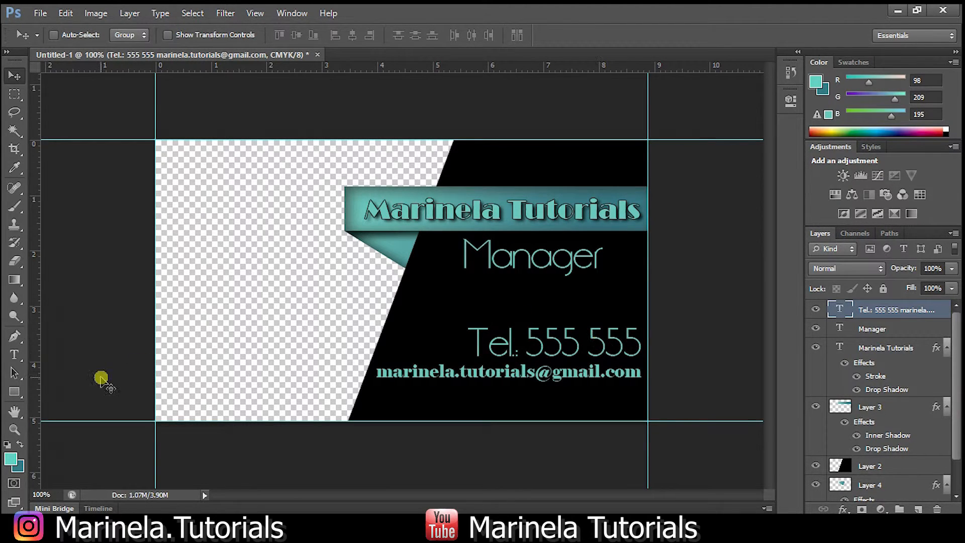
{"action": "left_click", "coordinate": [14, 354]}
{"action": "left_click", "coordinate": [639, 370]}
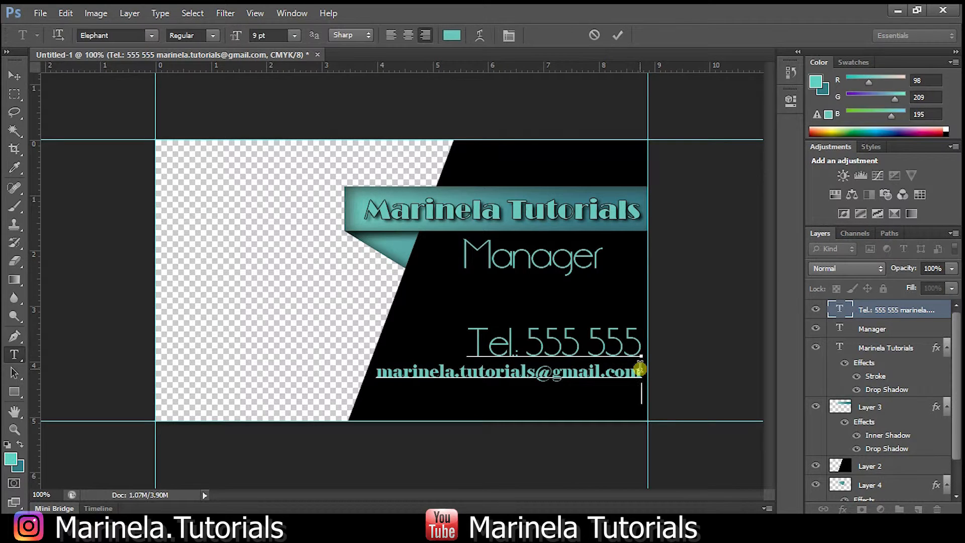
{"action": "type", "text": "www.marinelatutorials.com"}
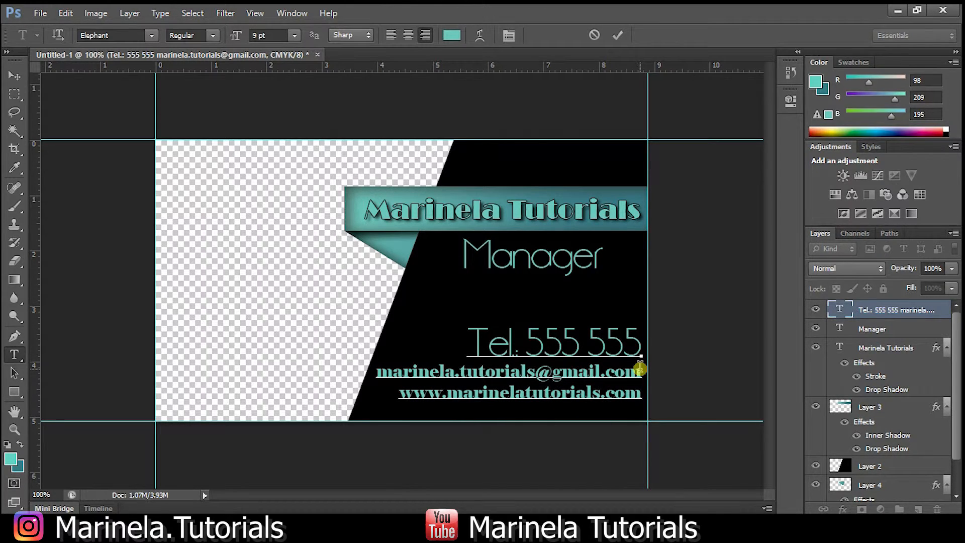
{"action": "triple_click", "coordinate": [589, 395]}
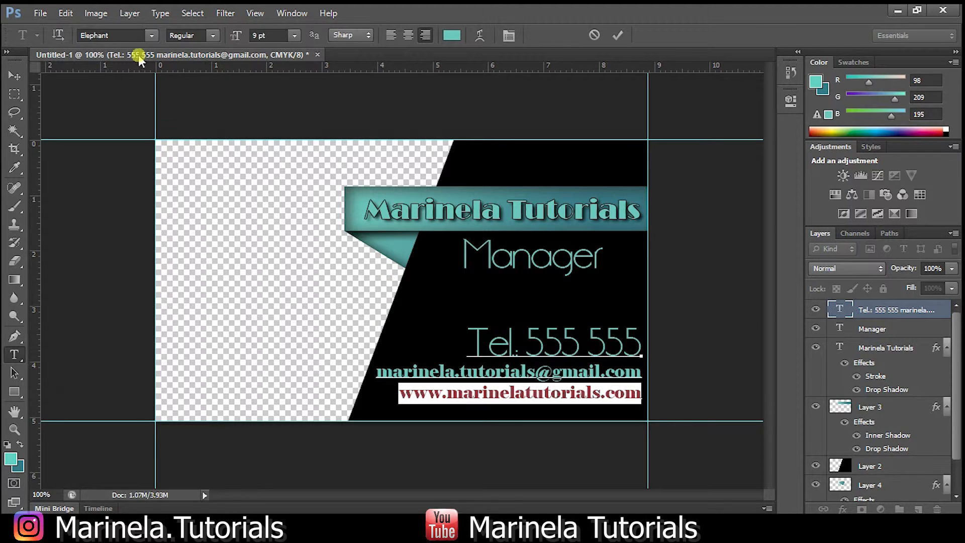
Set the website line in the Europe_Ext font.
{"action": "left_click", "coordinate": [132, 35]}
{"action": "key", "text": "Down"}
{"action": "key", "text": "Down"}
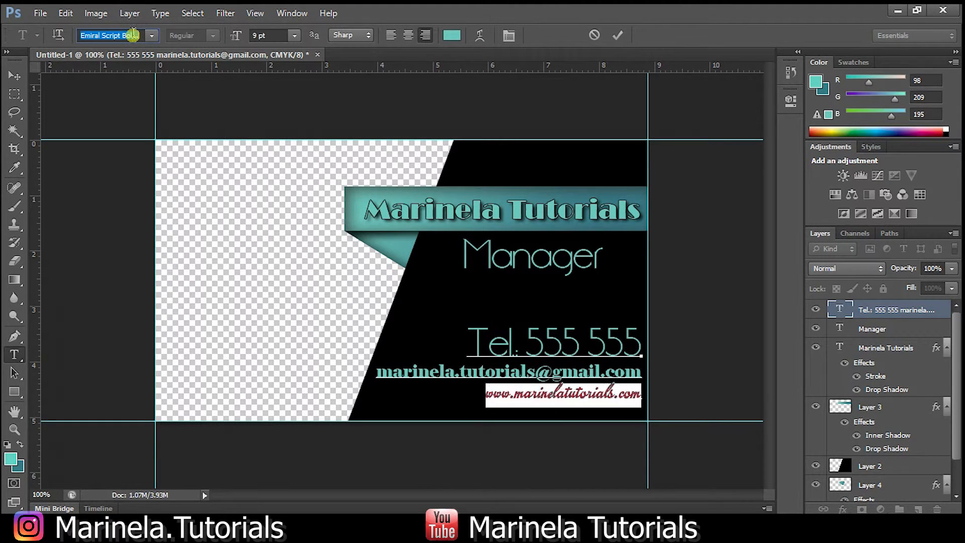
{"action": "key", "text": "Down"}
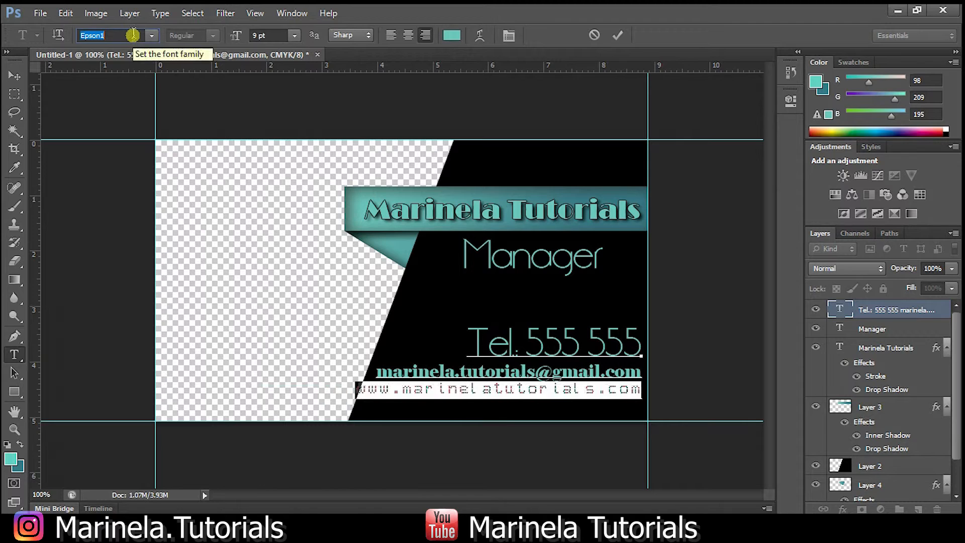
{"action": "key", "text": "Down"}
{"action": "key", "text": "Down"}
{"action": "key", "text": "Down"}
{"action": "key", "text": "Down"}
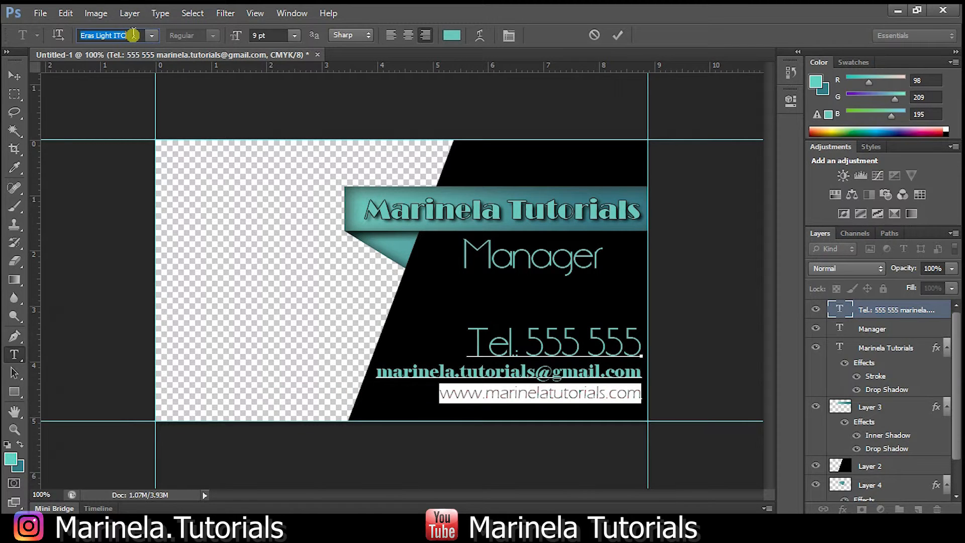
{"action": "key", "text": "Down"}
{"action": "key", "text": "Up"}
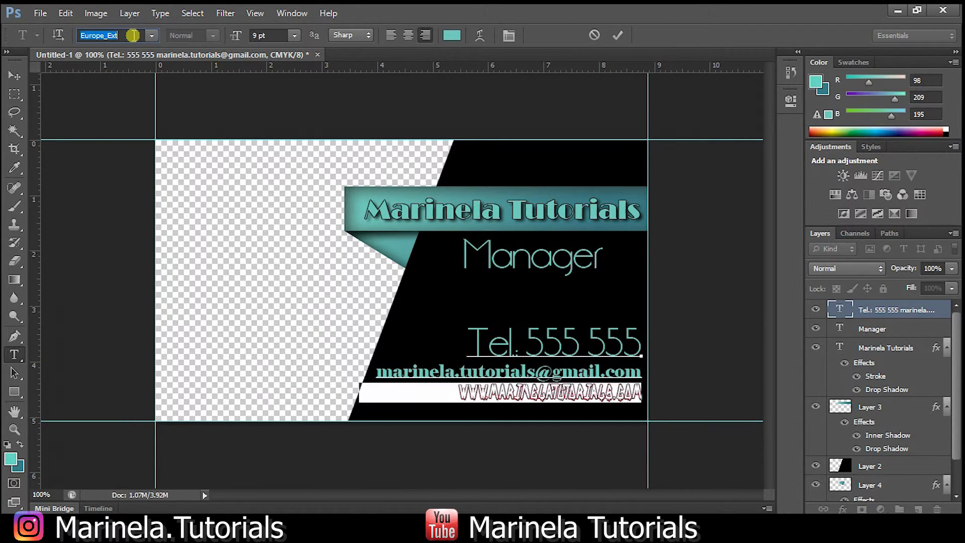
{"action": "left_click", "coordinate": [15, 76]}
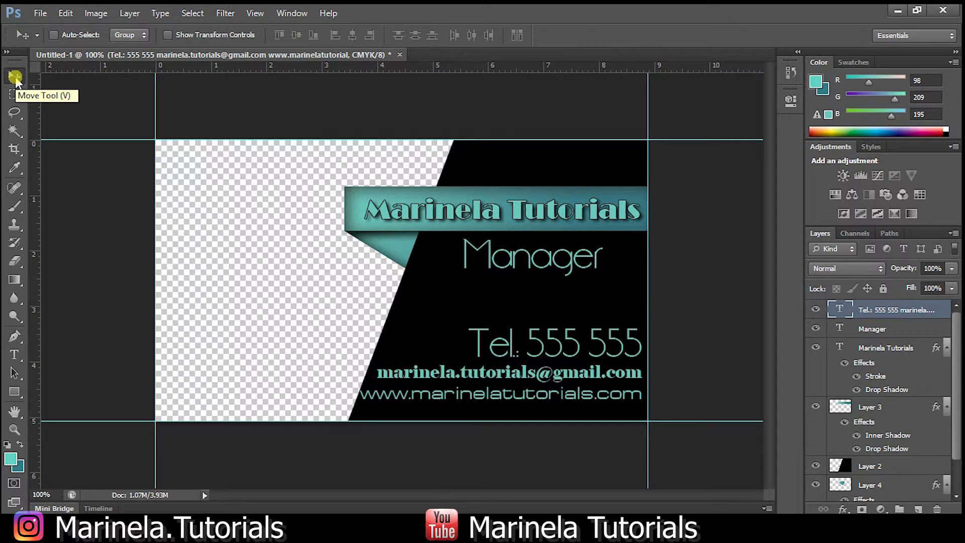
{"action": "left_click", "coordinate": [40, 13]}
Place the marinelatutorialslogo2.png MT logo on the card, scaled down onto the white left side.
{"action": "left_click", "coordinate": [45, 42]}
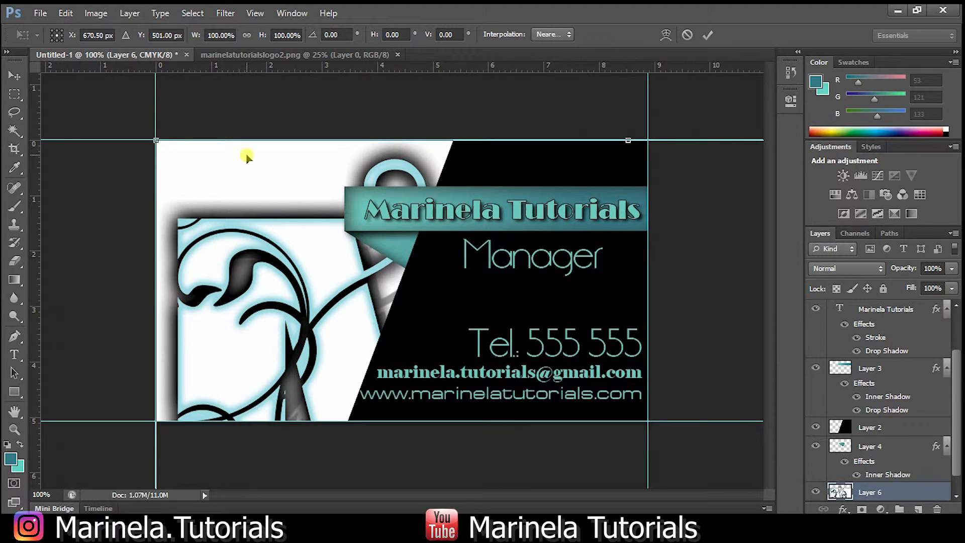
{"action": "left_click_drag", "start_coordinate": [191, 156], "coordinate": [203, 194]}
{"action": "left_click_drag", "start_coordinate": [144, 160], "coordinate": [182, 201]}
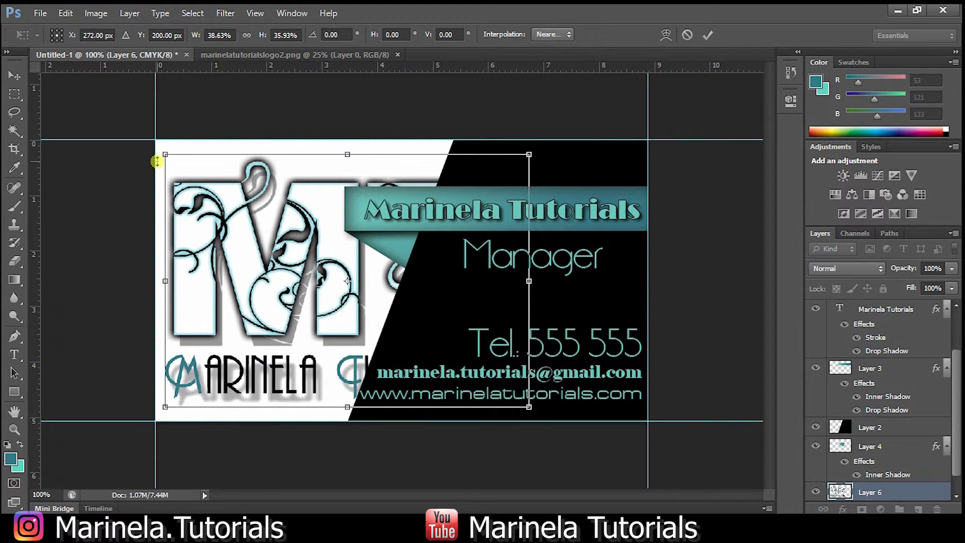
{"action": "left_click_drag", "start_coordinate": [161, 160], "coordinate": [217, 268]}
{"action": "left_click_drag", "start_coordinate": [400, 303], "coordinate": [364, 303]}
{"action": "mouse_move", "coordinate": [267, 271]}
{"action": "left_mouse_down"}
{"action": "mouse_move", "coordinate": [268, 261]}
{"action": "mouse_move", "coordinate": [270, 271]}
{"action": "left_mouse_up"}
{"action": "key", "text": "Return"}
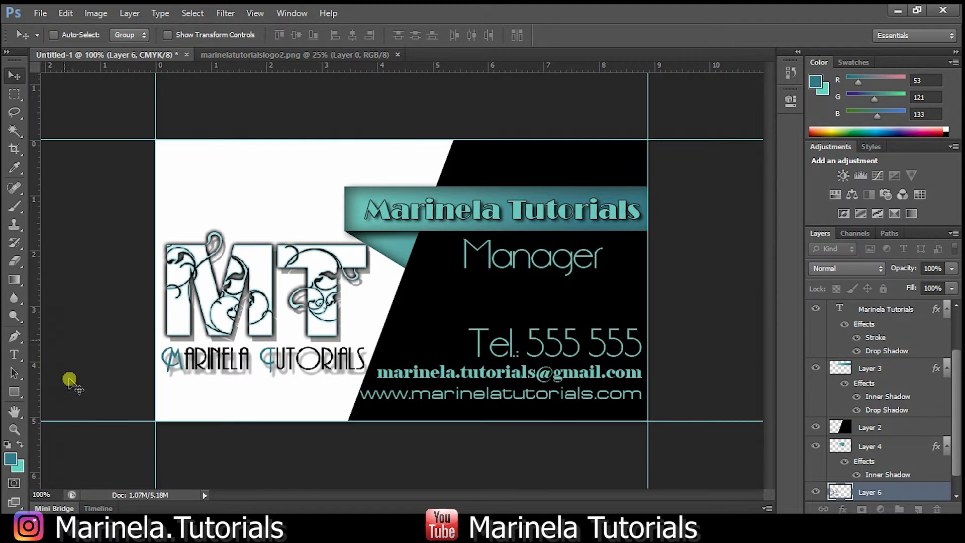
Zoom out to 66.7%, then 50%, to view the whole card.
{"action": "left_click", "coordinate": [14, 428]}
{"action": "right_click", "coordinate": [302, 202]}
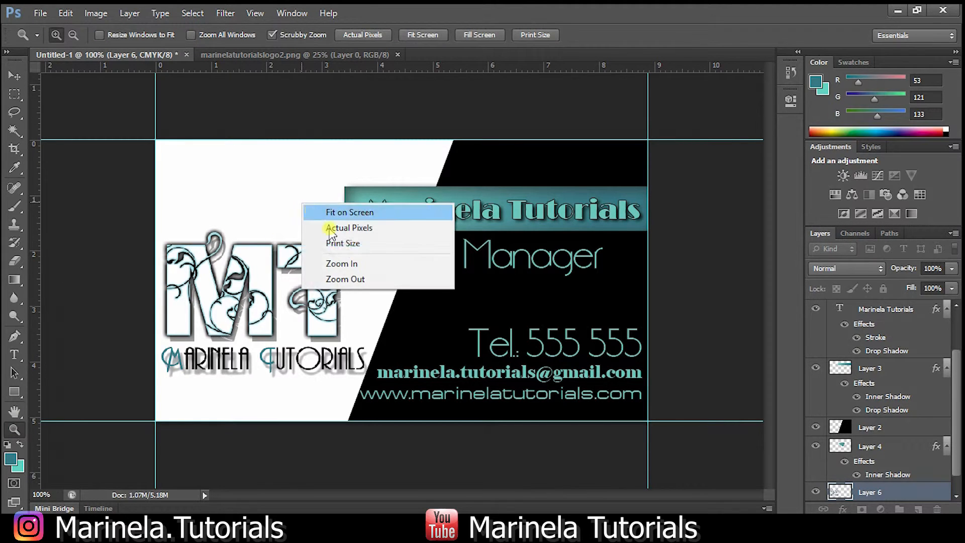
{"action": "left_click", "coordinate": [358, 278]}
{"action": "right_click", "coordinate": [378, 275]}
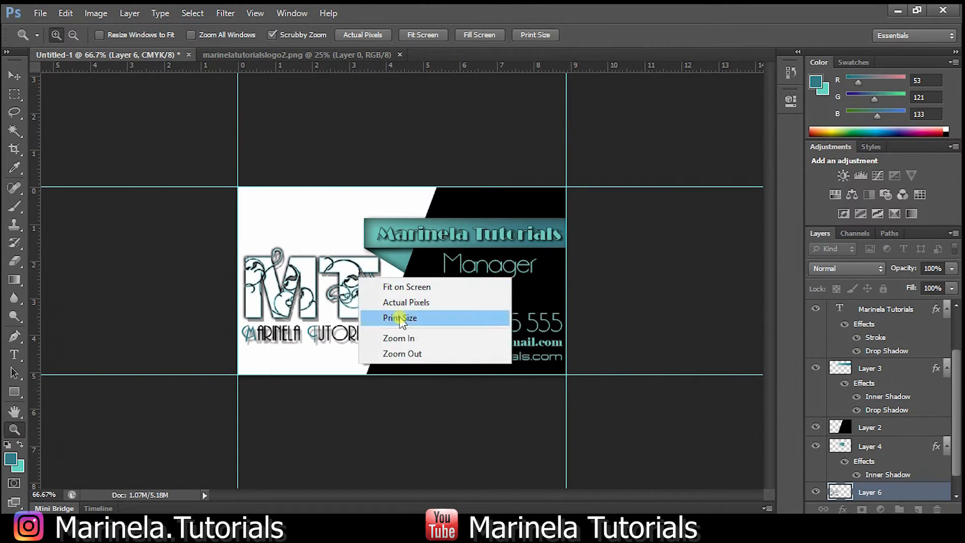
{"action": "left_click", "coordinate": [424, 355]}
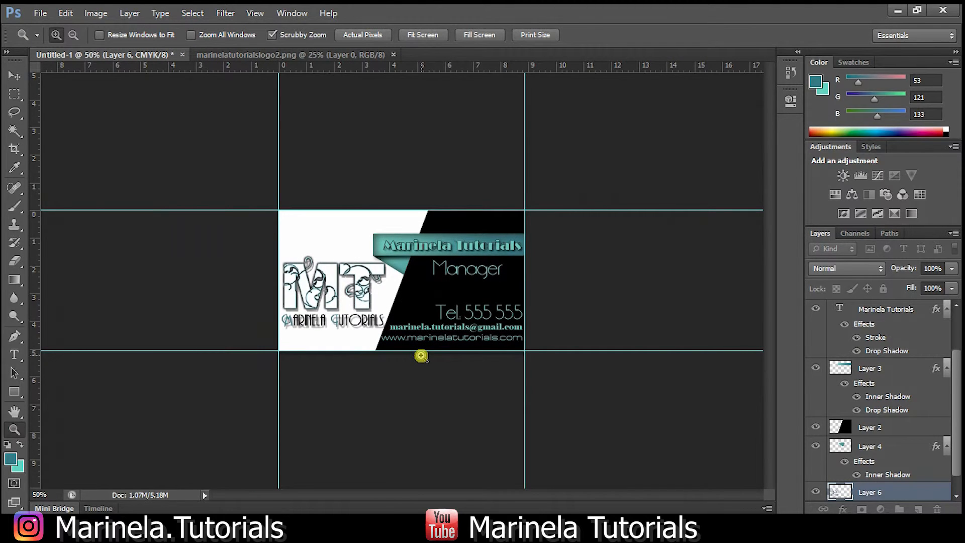